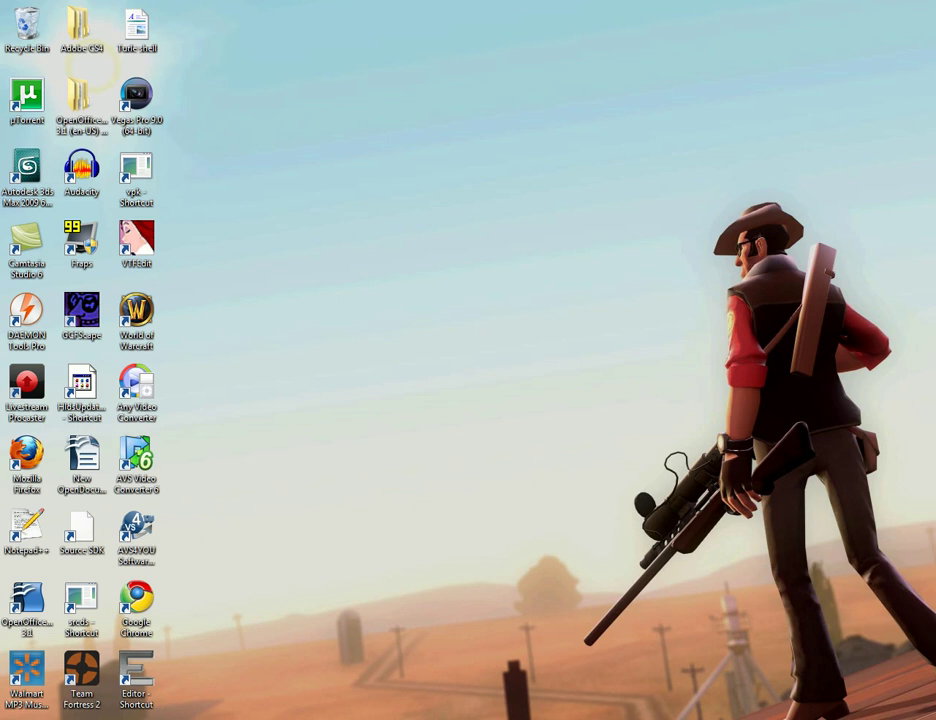
pyautogui.click(90, 718)
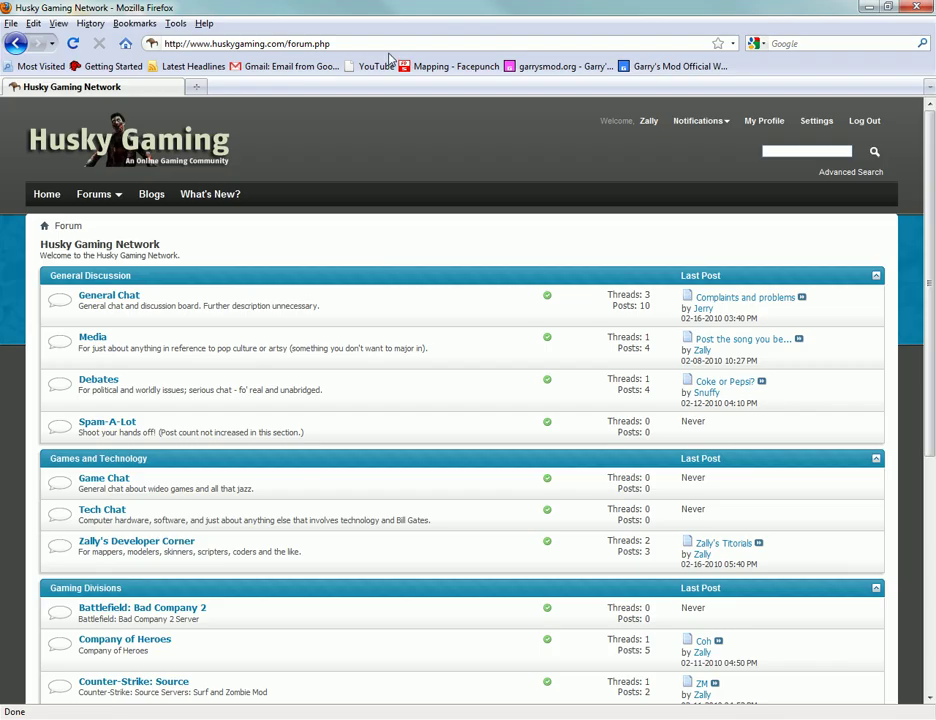
pyautogui.click(391, 44)
pyautogui.write('www.steam')
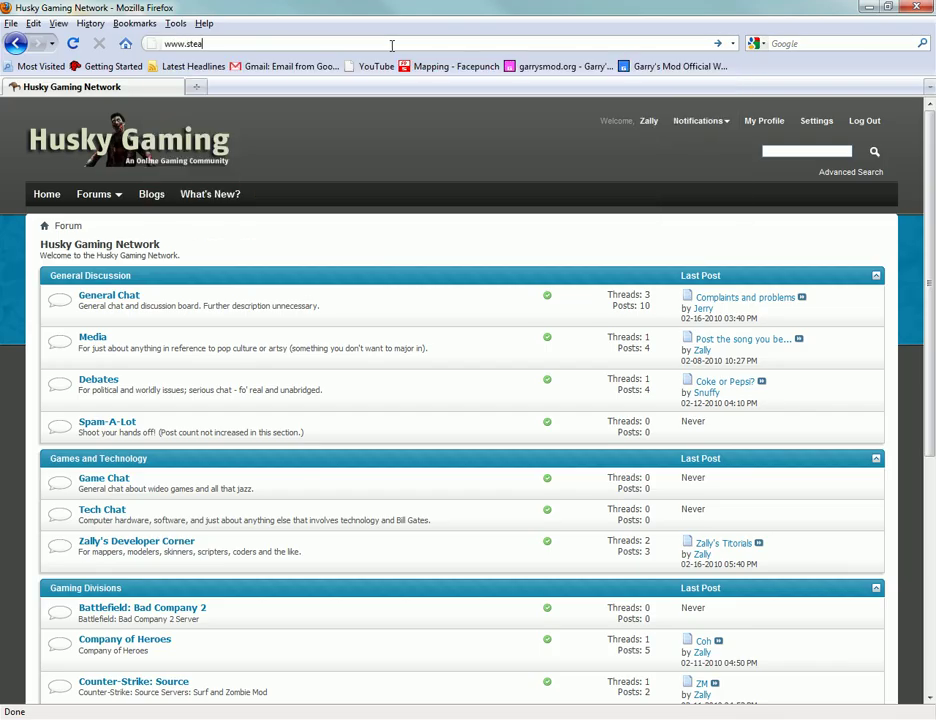
pyautogui.write('powered.com')
pyautogui.press('Return')
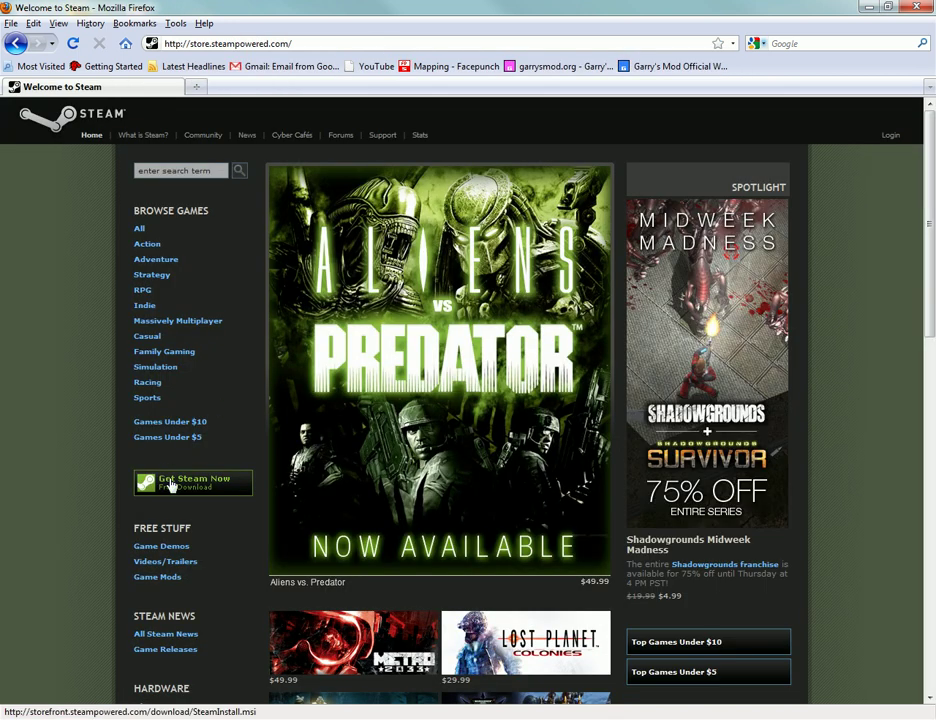
pyautogui.click(170, 485)
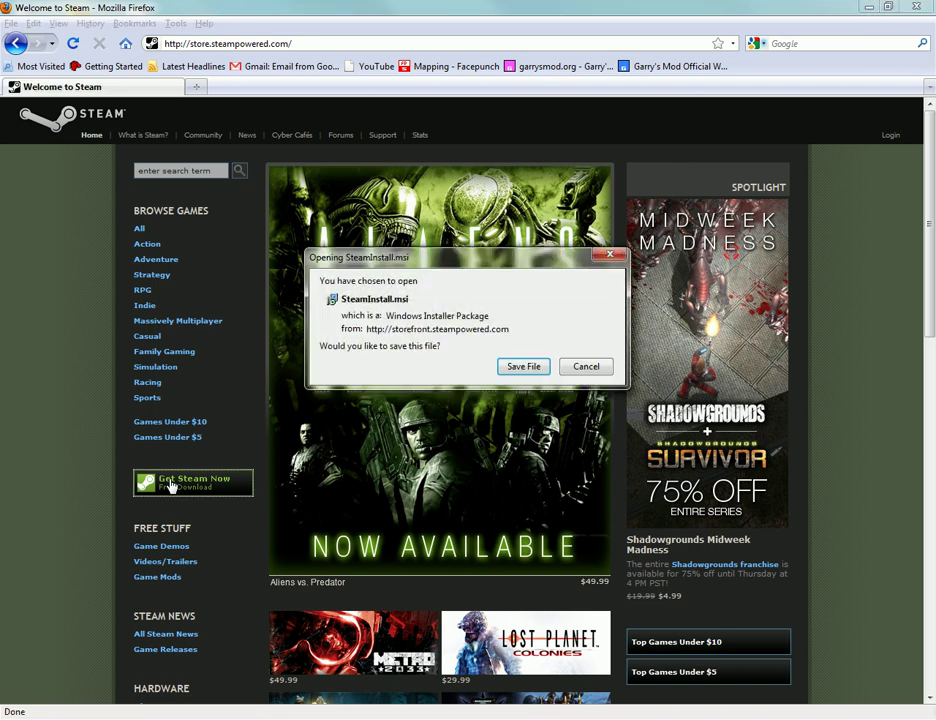
pyautogui.press('Return')
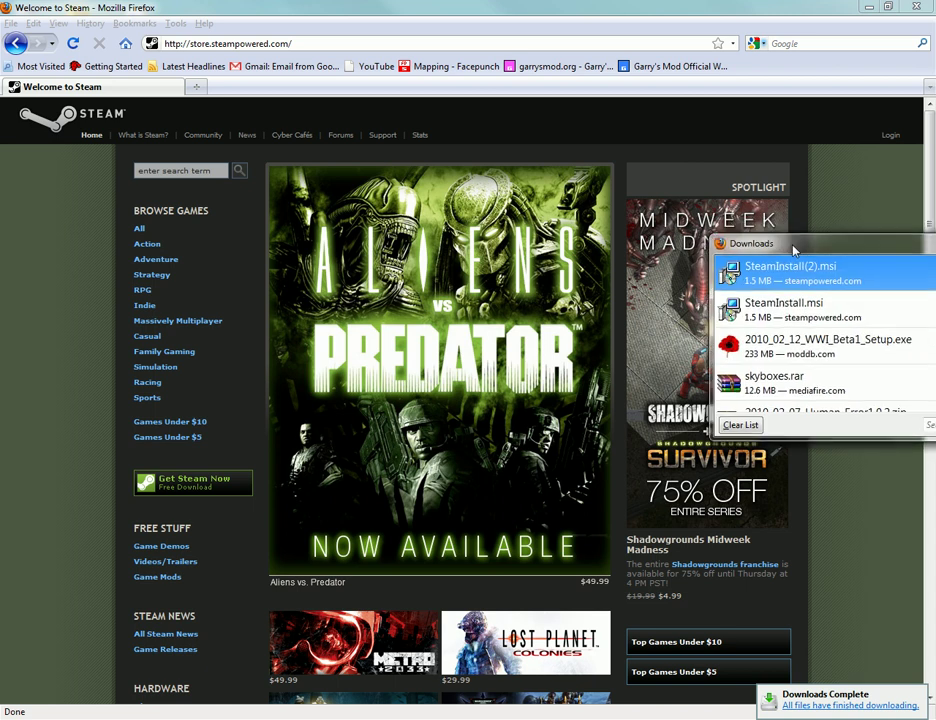
pyautogui.doubleClick(577, 281)
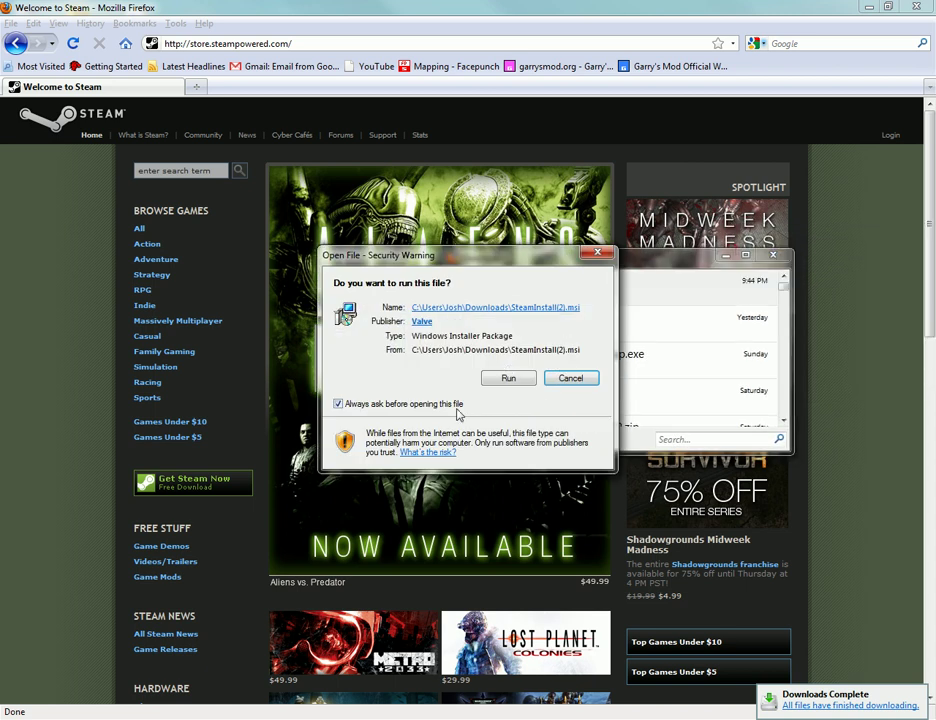
pyautogui.click(515, 380)
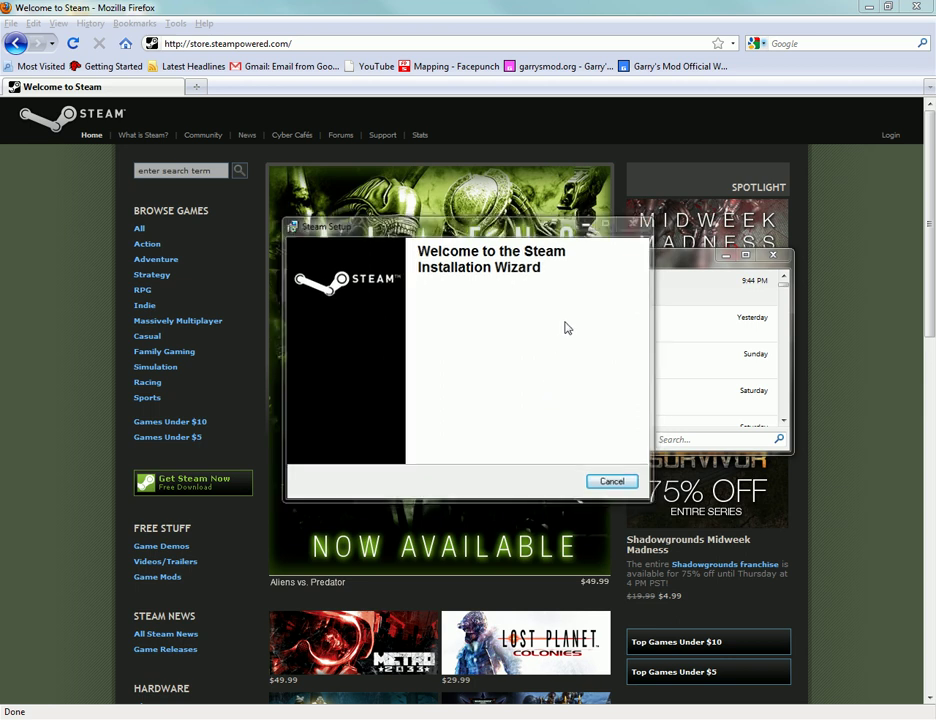
pyautogui.click(592, 484)
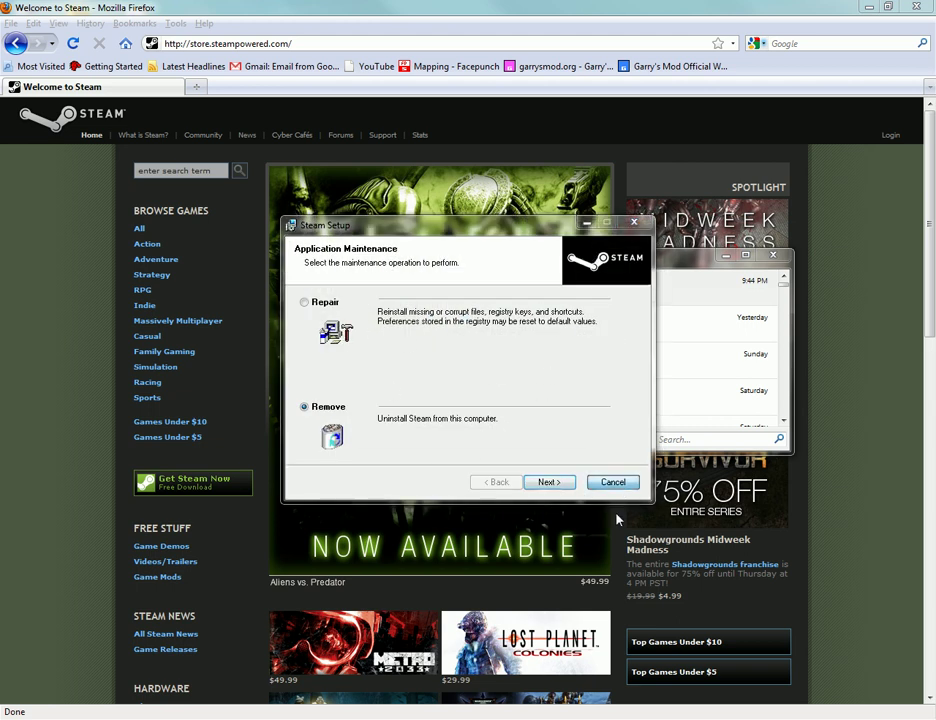
pyautogui.click(537, 412)
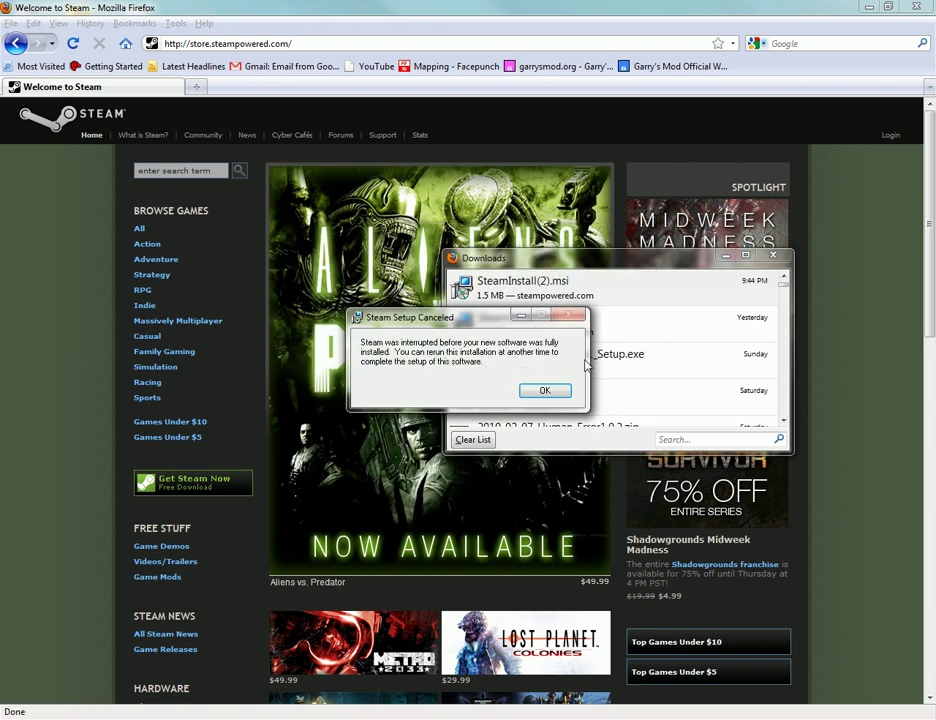
pyautogui.click(543, 389)
pyautogui.click(772, 255)
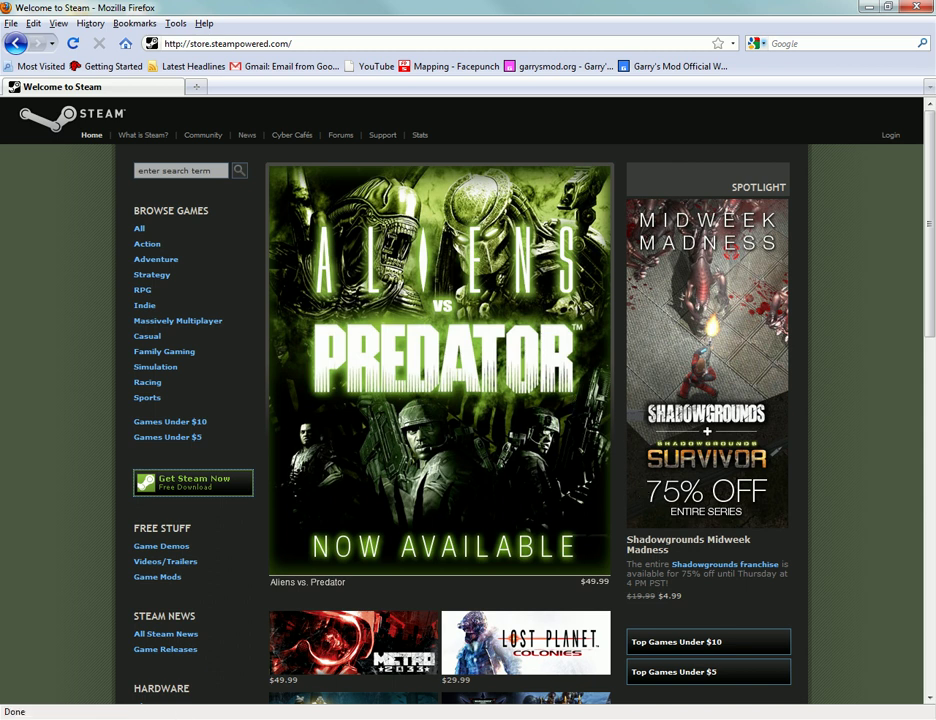
pyautogui.click(143, 719)
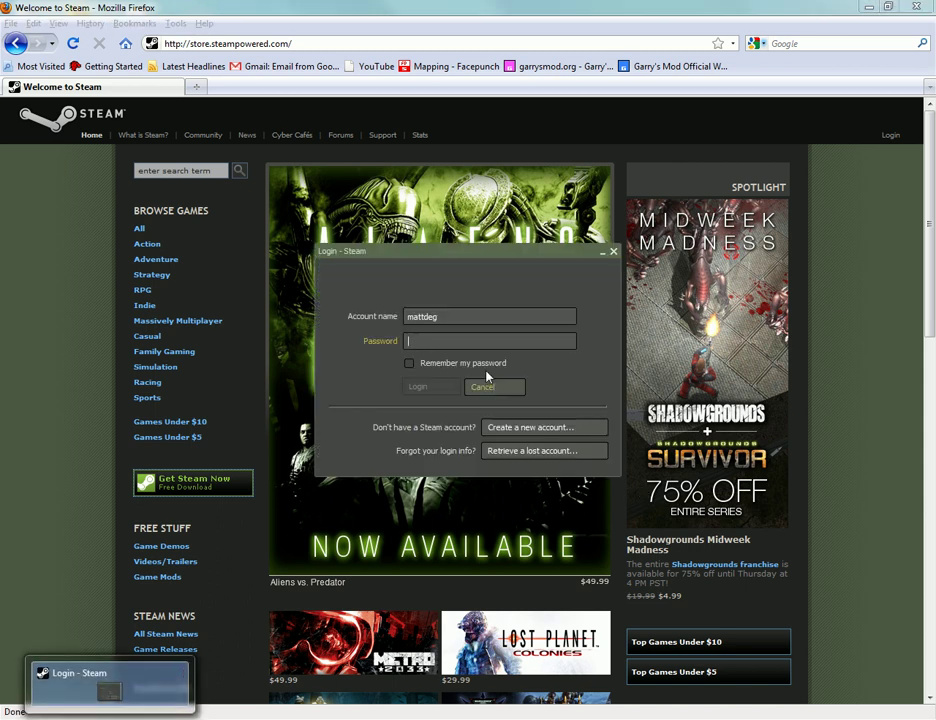
pyautogui.click(514, 428)
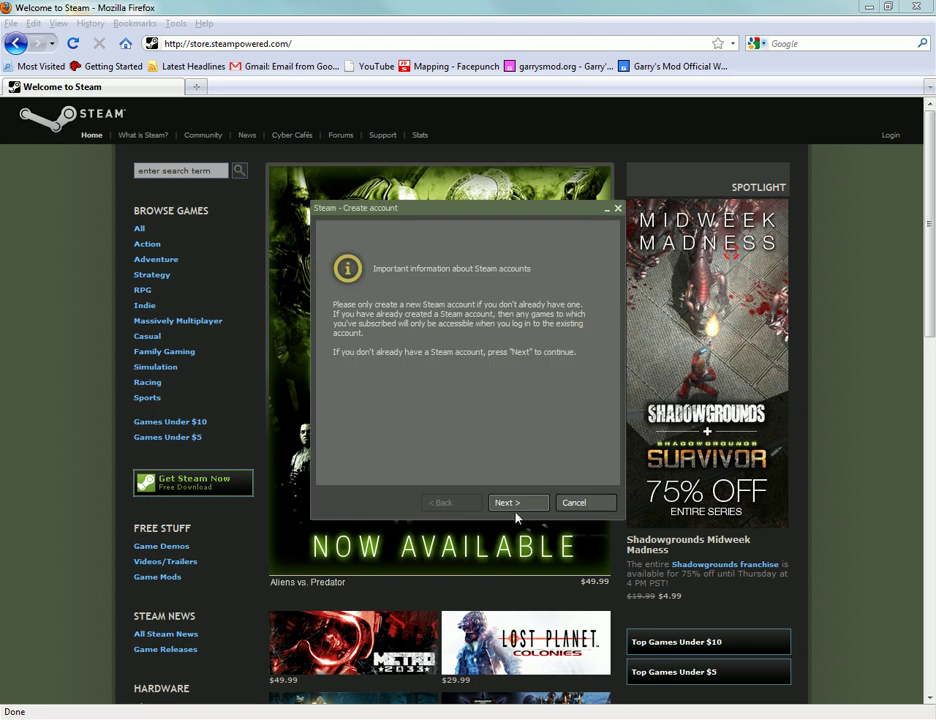
pyautogui.click(514, 504)
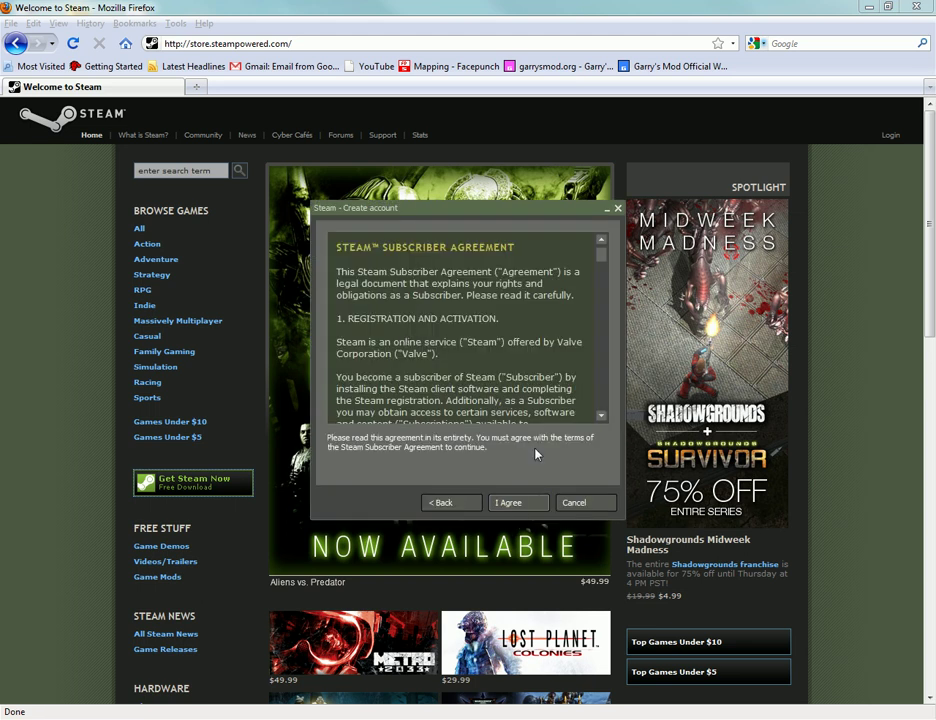
pyautogui.click(530, 502)
pyautogui.click(398, 352)
pyautogui.click(398, 396)
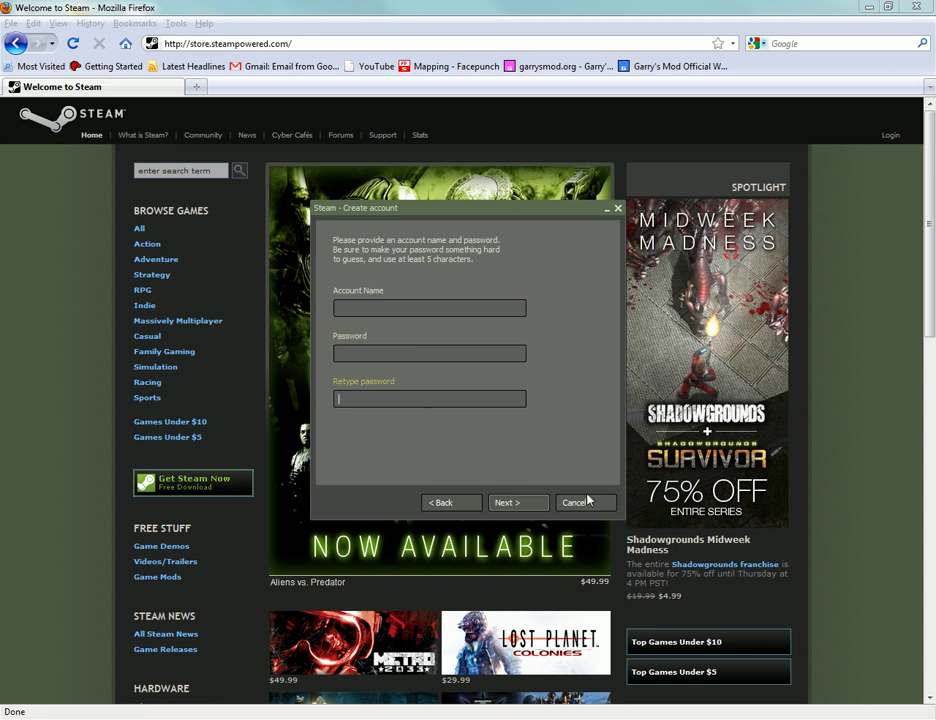
pyautogui.click(521, 505)
pyautogui.click(490, 388)
pyautogui.click(566, 501)
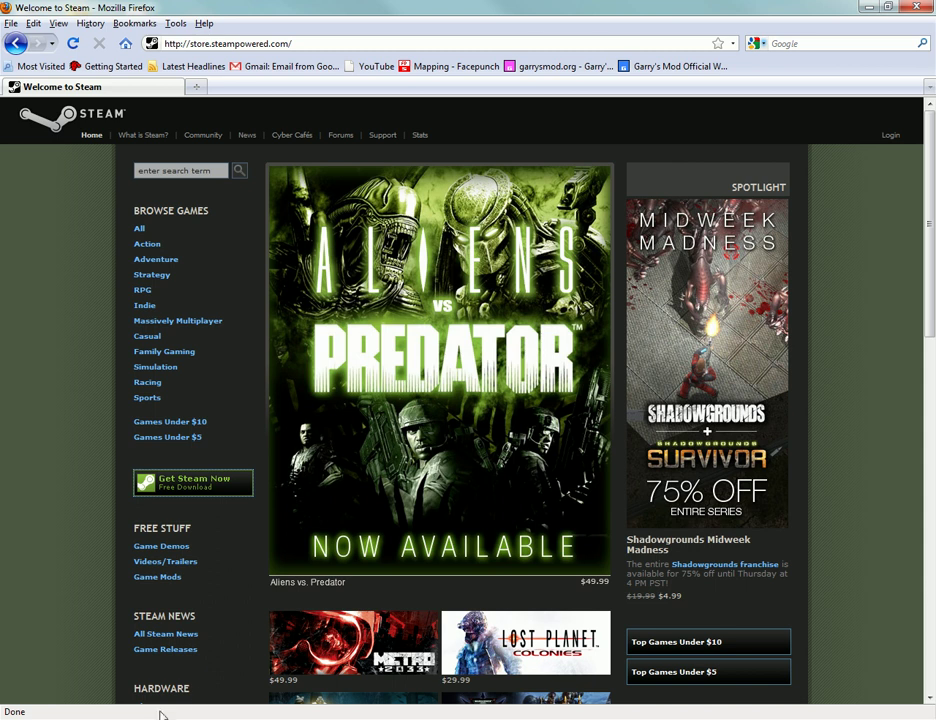
# - Log in to the existing Steam account by entering the account password, and close the Firefox window
pyautogui.click(200, 718)
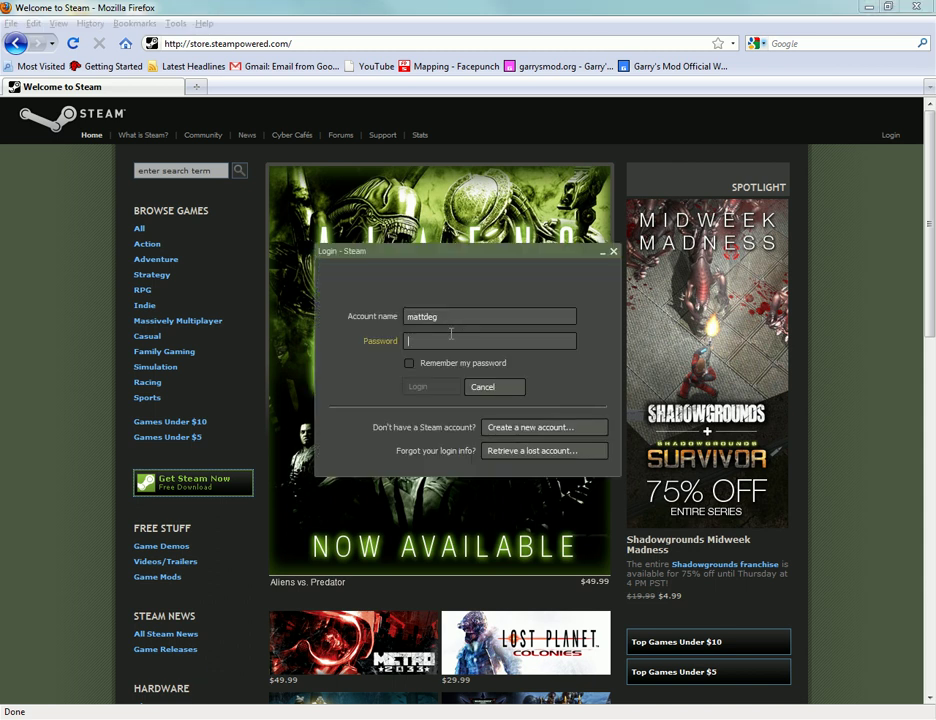
pyautogui.write('********')
pyautogui.press('Return')
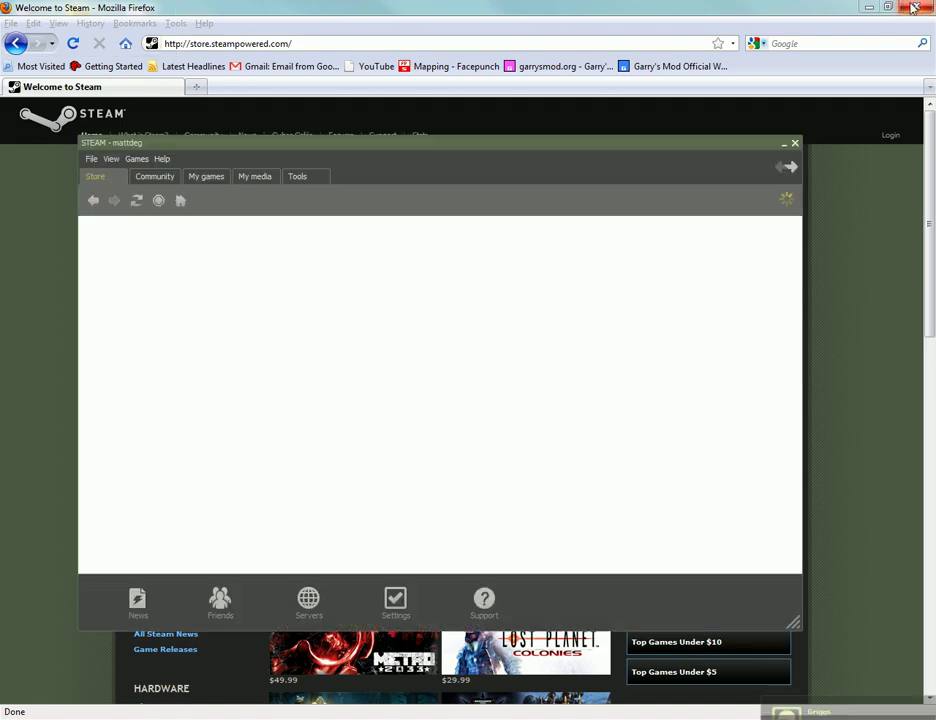
pyautogui.click(915, 7)
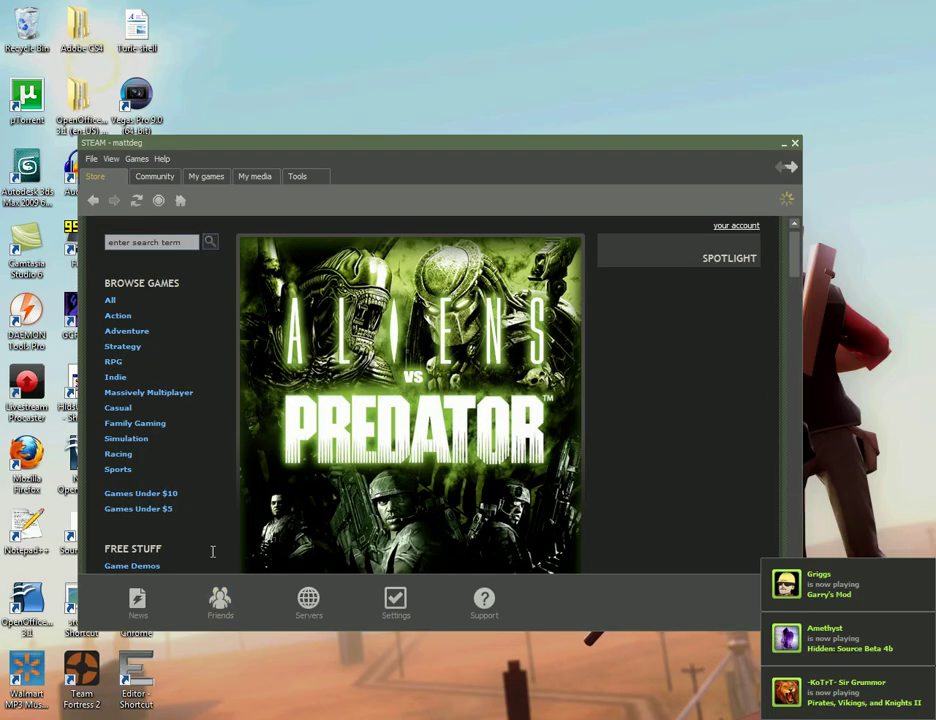
# - Search the Steam store for "Half-Life 2" and look through the listed games and their prices
pyautogui.click(311, 177)
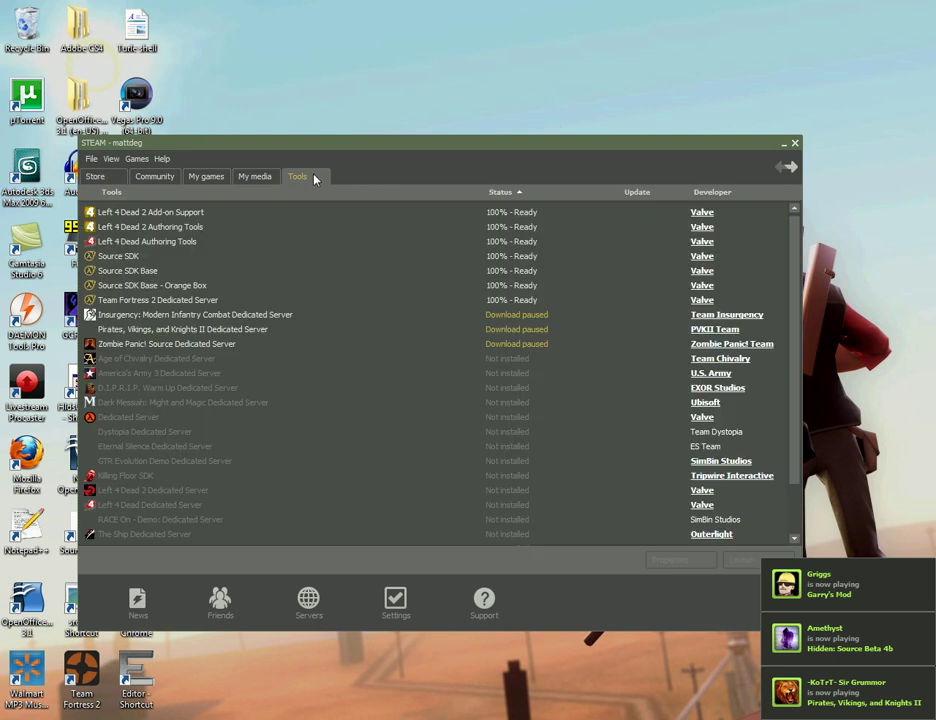
pyautogui.click(95, 178)
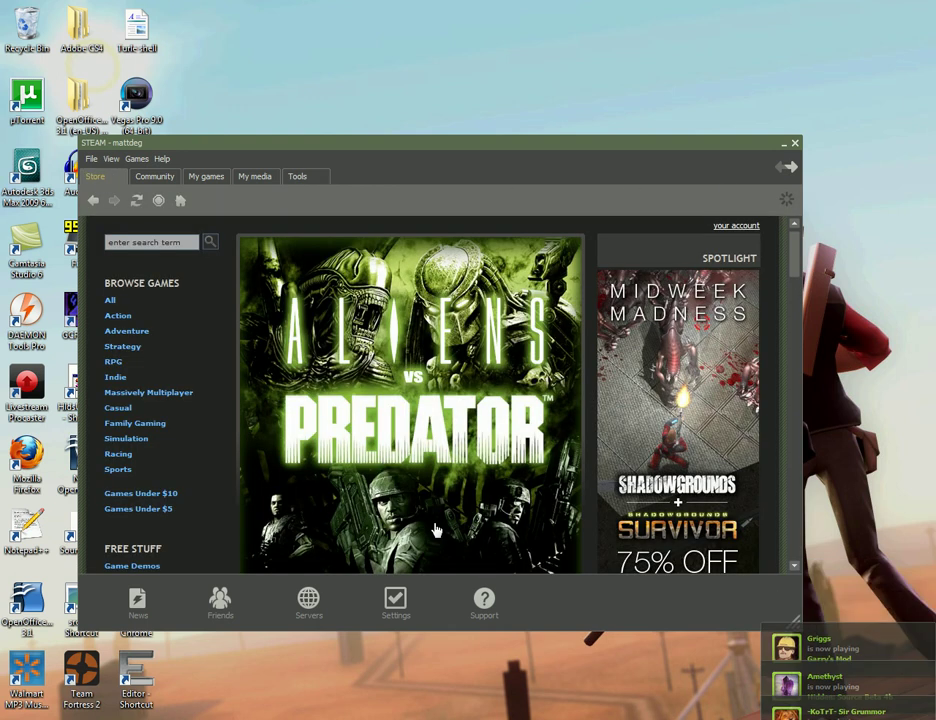
pyautogui.click(172, 246)
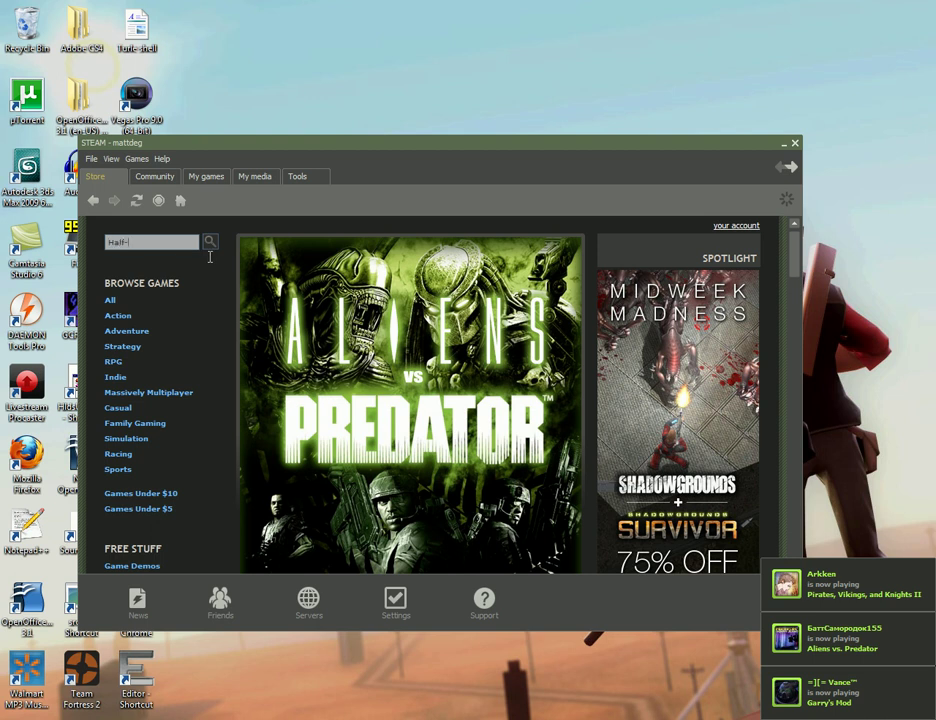
pyautogui.press('Return')
pyautogui.scroll(-3, 447, 309)
pyautogui.scroll(3, 422, 362)
pyautogui.scroll(-5, 438, 320)
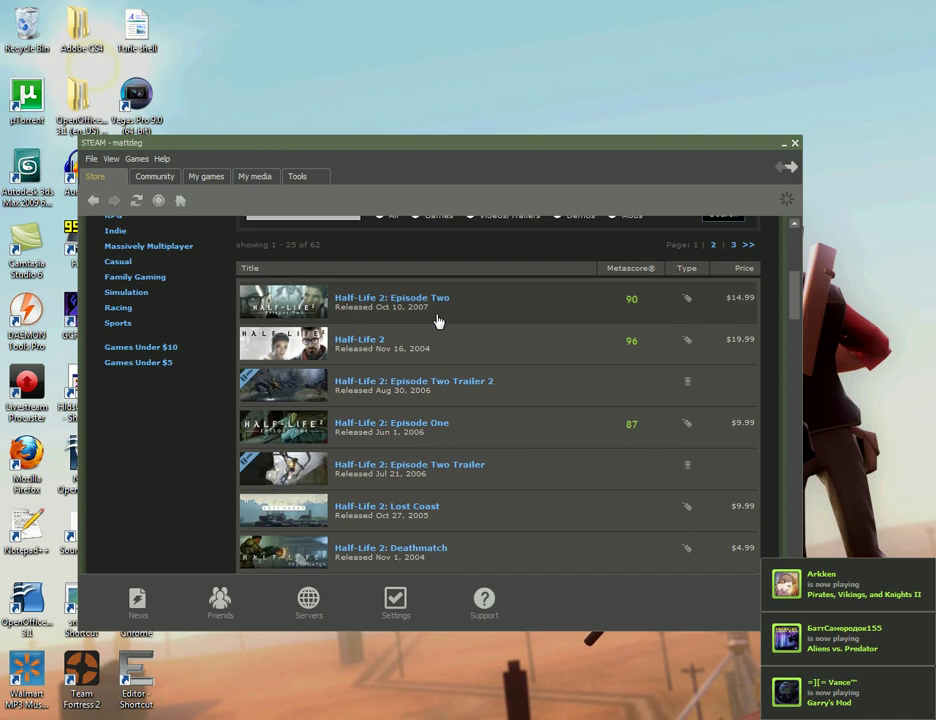
pyautogui.scroll(-4, 445, 321)
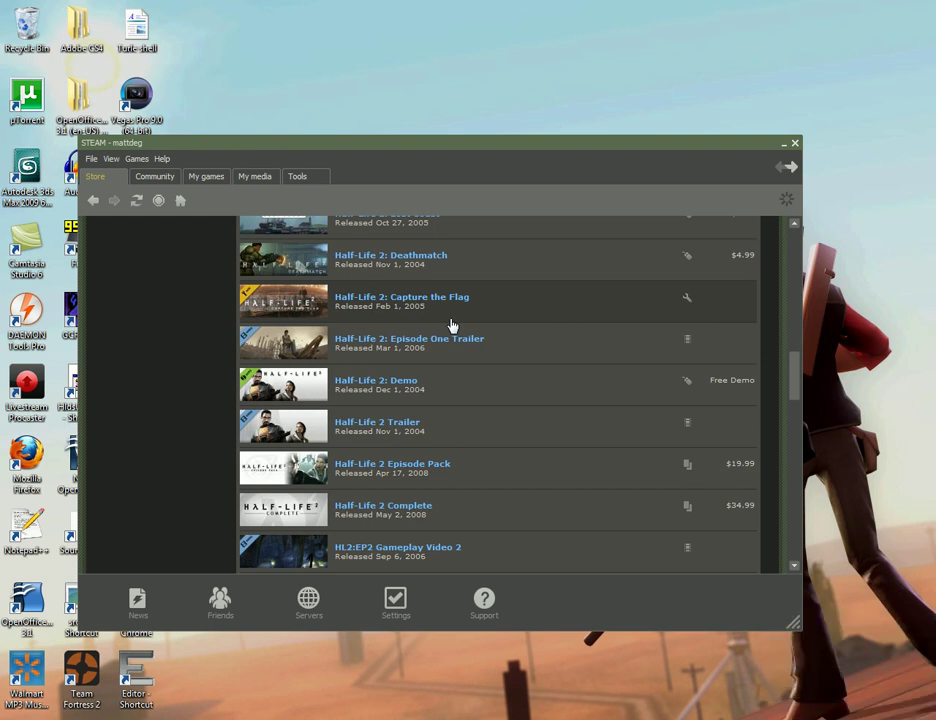
pyautogui.scroll(10, 416, 336)
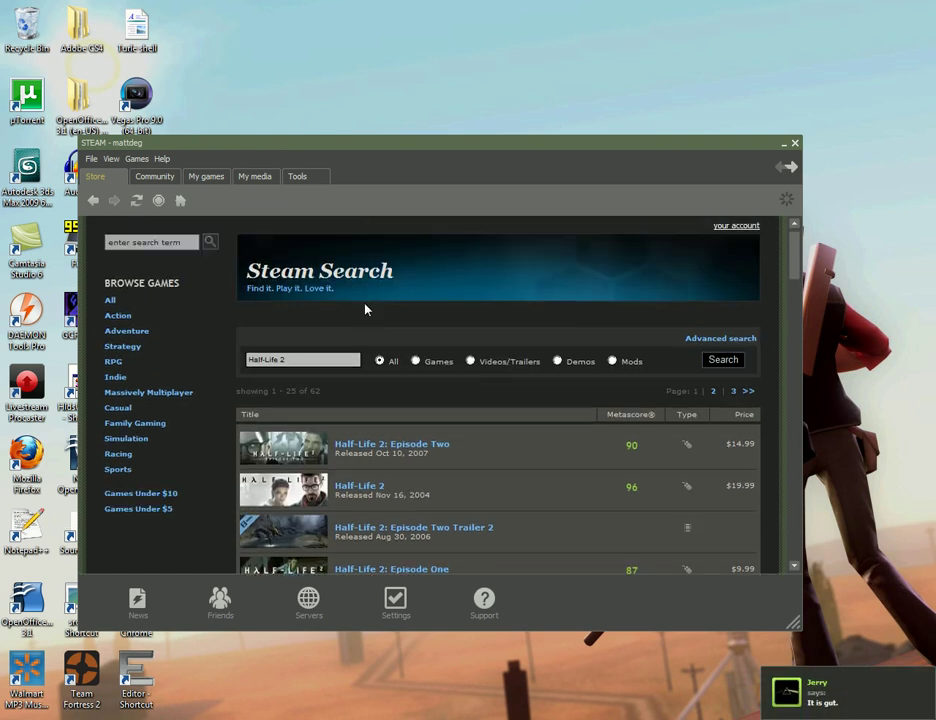
# - Open the friend's incoming chat message and reply "Excuse me."
pyautogui.click(789, 697)
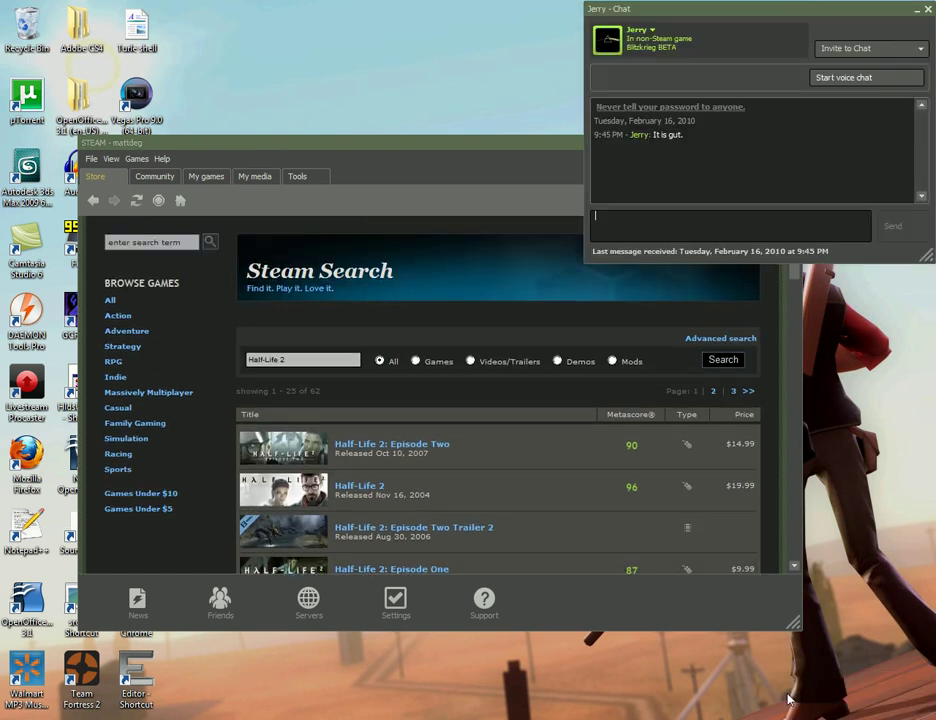
pyautogui.write('Excuse me.')
pyautogui.press('Return')
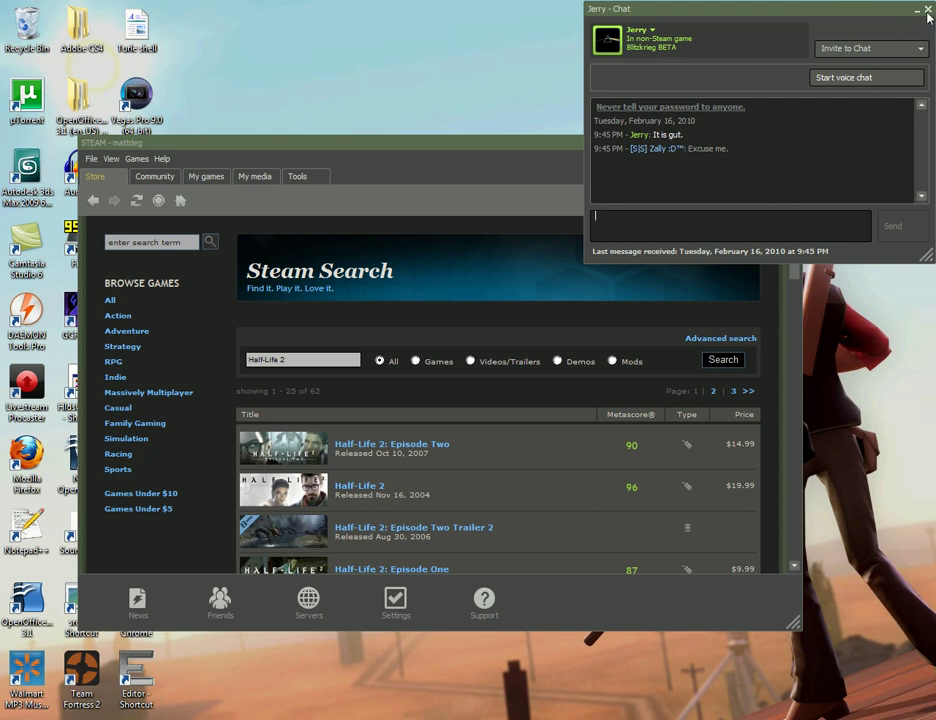
# - Set the Steam friends status to offline and close the friends list and chat windows
pyautogui.click(214, 604)
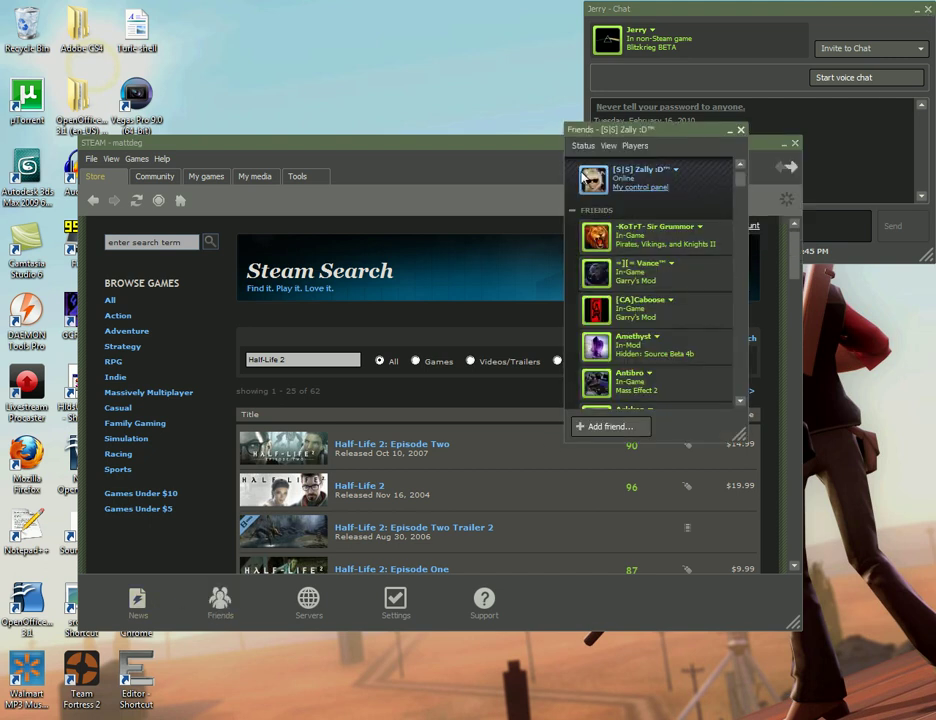
pyautogui.rightClick(583, 174)
pyautogui.click(622, 230)
pyautogui.click(741, 130)
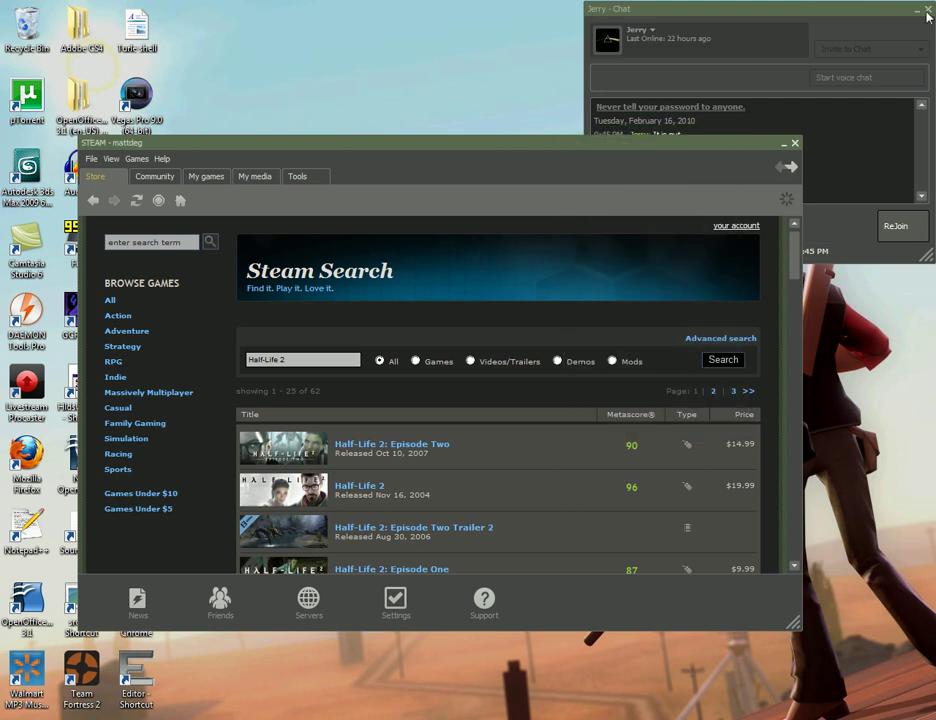
pyautogui.click(928, 12)
# - Review the available Steam tools and look through the list of installed games
pyautogui.click(298, 177)
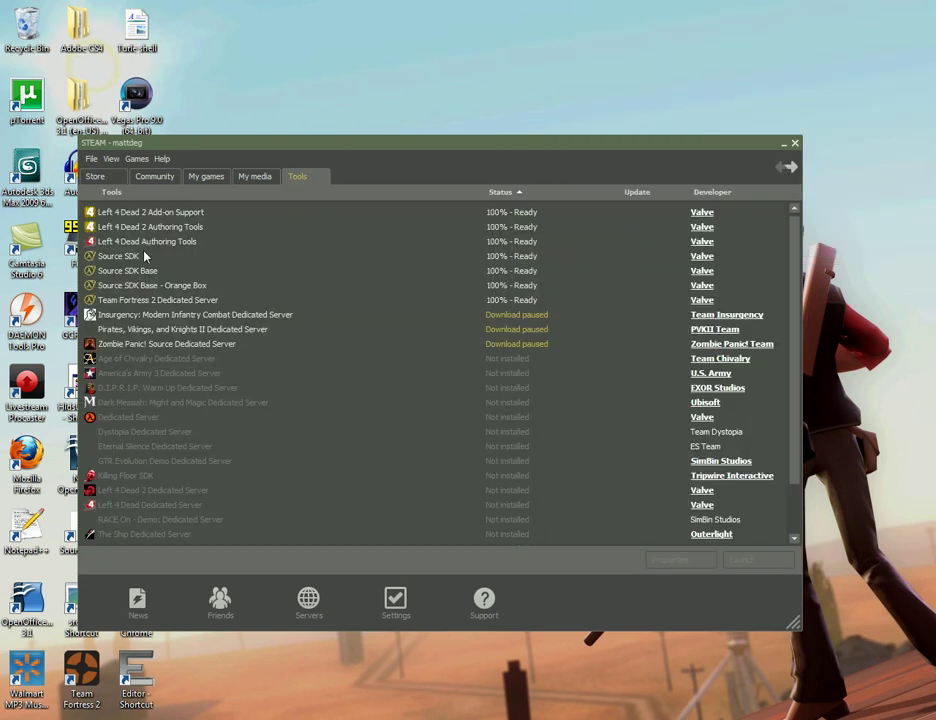
pyautogui.click(202, 179)
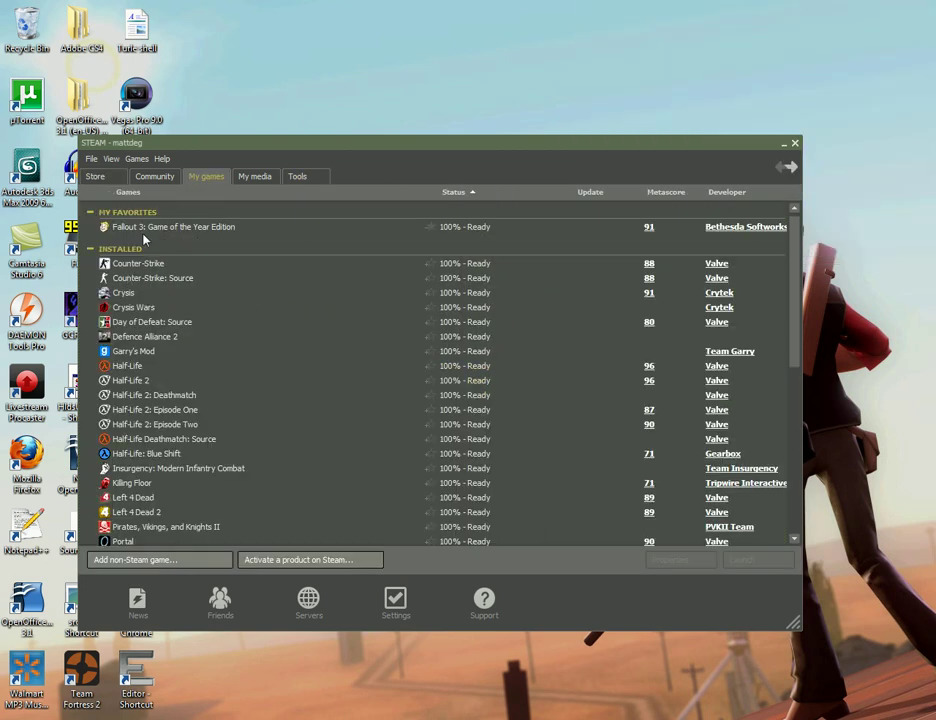
pyautogui.scroll(-6, 203, 278)
pyautogui.scroll(3, 196, 288)
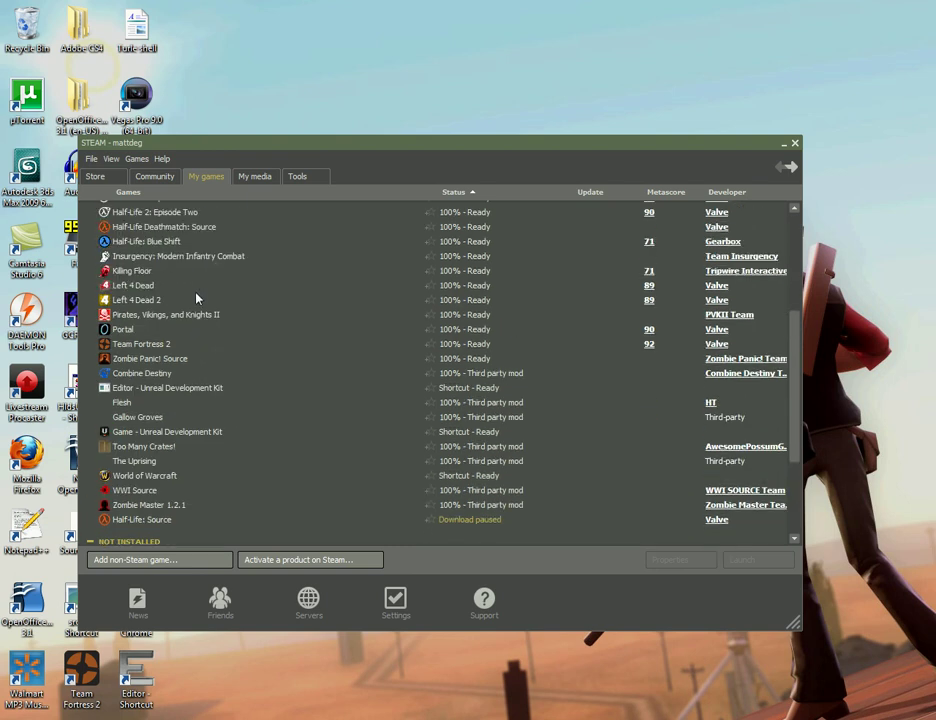
pyautogui.scroll(5, 196, 300)
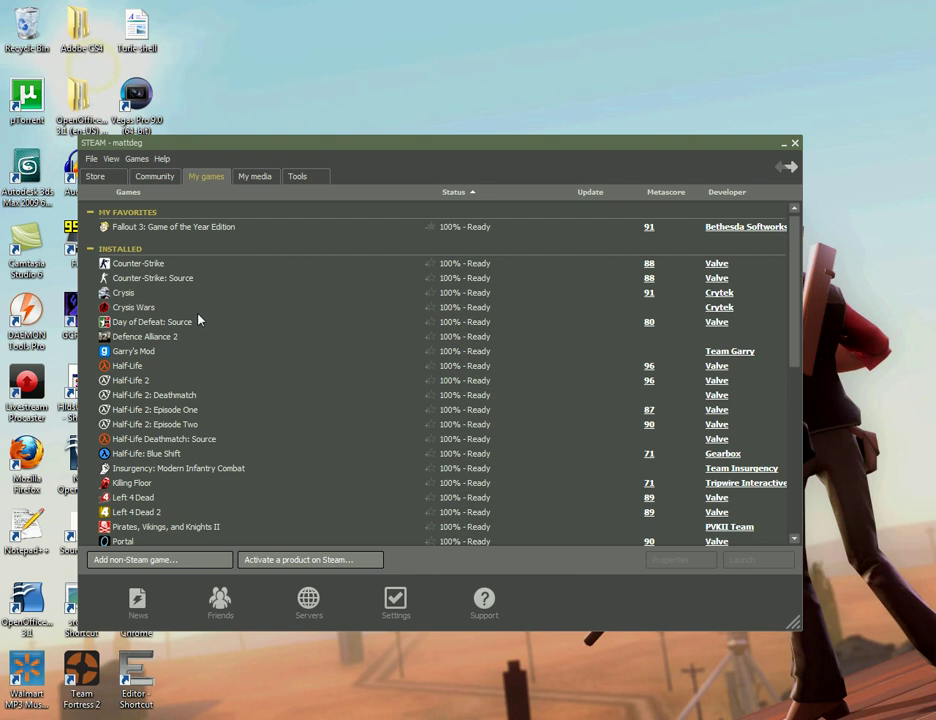
# - Launch Source SDK from the Steam tools and select The Orange Box engine version with Half-Life 2: Episode Two as the current game
pyautogui.click(295, 178)
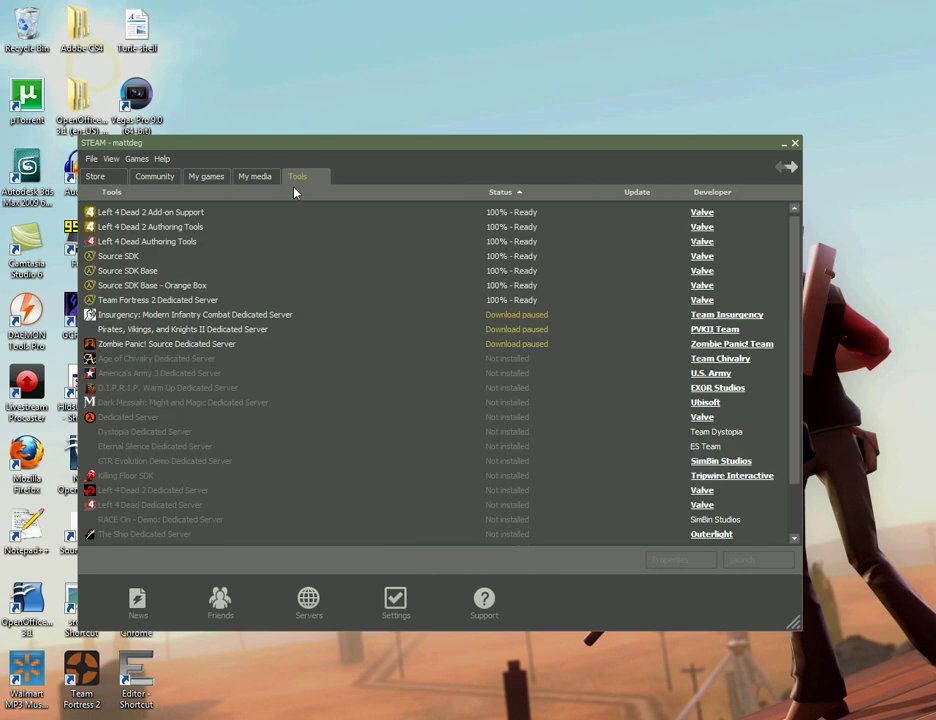
pyautogui.doubleClick(138, 257)
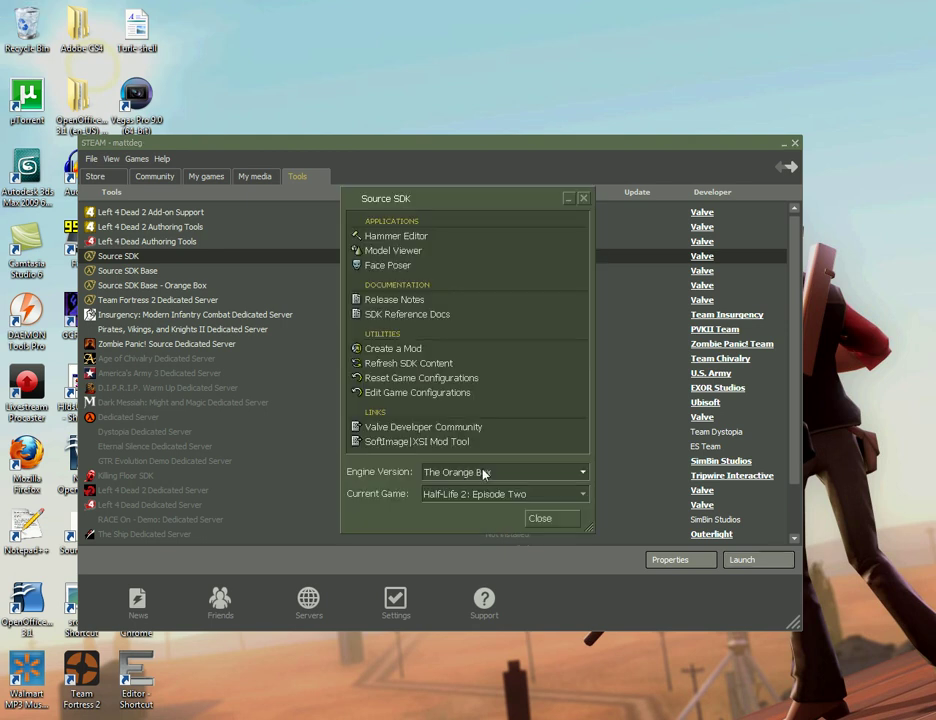
pyautogui.click(478, 478)
pyautogui.click(450, 487)
pyautogui.click(455, 498)
pyautogui.click(478, 508)
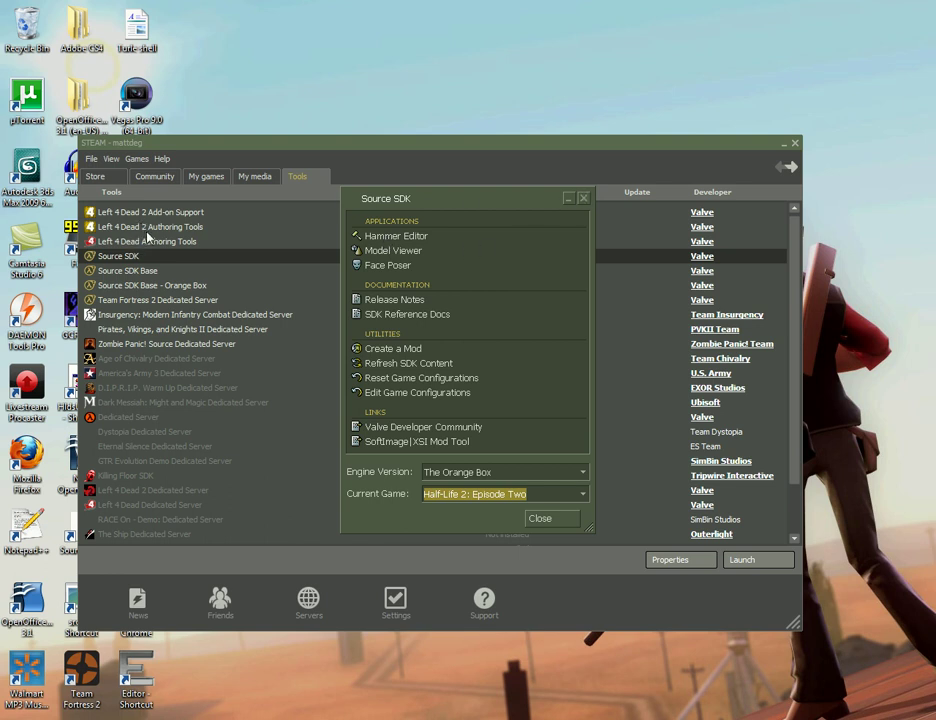
# - Launch the Hammer Editor from Source SDK and create a new map
pyautogui.doubleClick(393, 236)
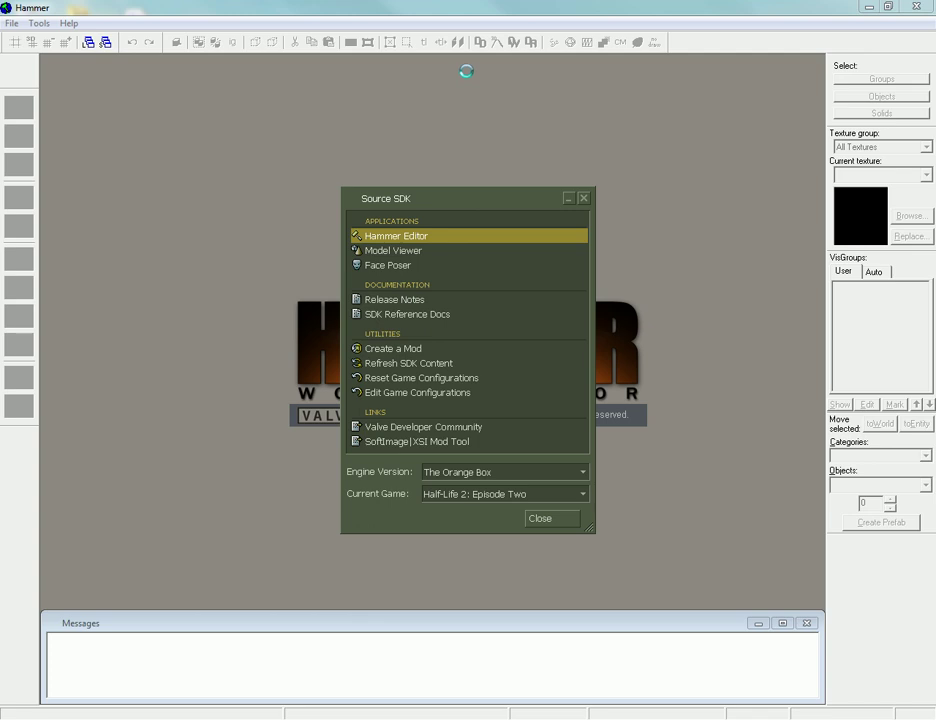
pyautogui.click(12, 22)
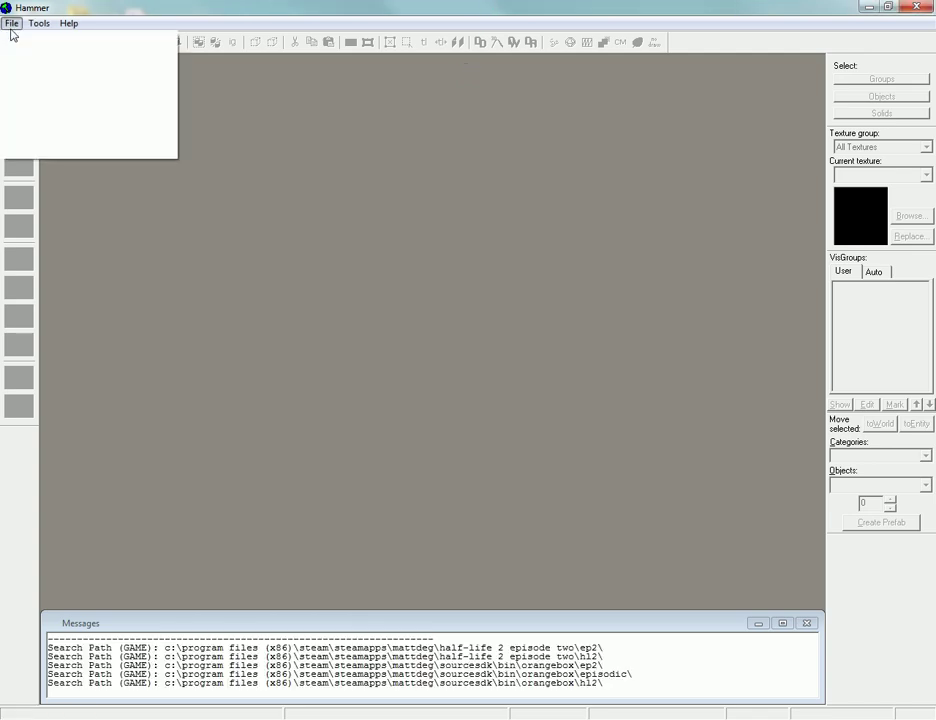
pyautogui.click(17, 42)
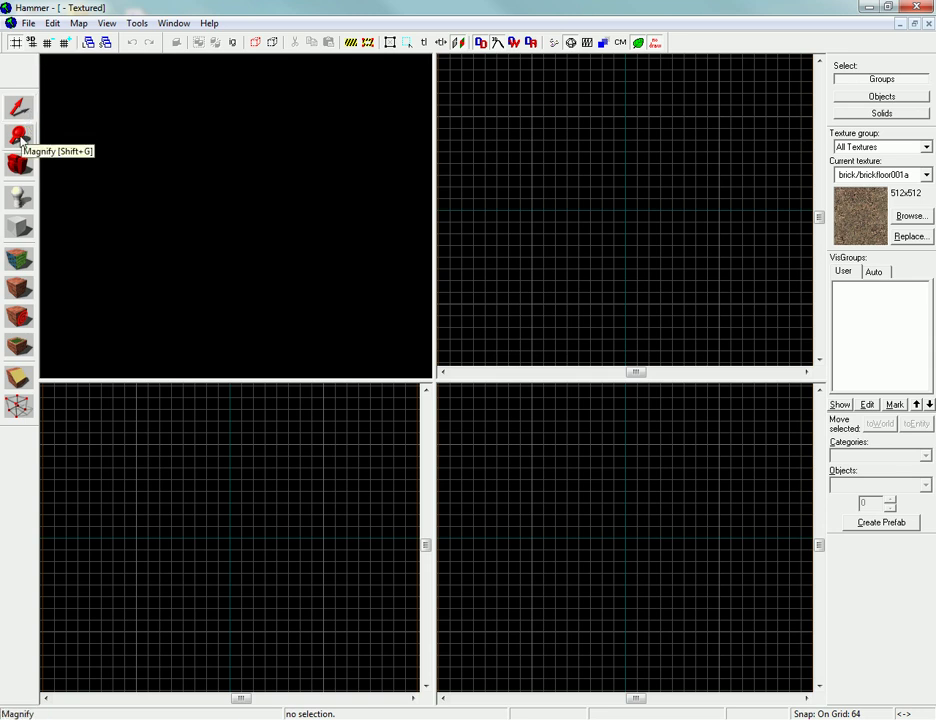
# - Examine the top view's grid at different magnifications with the Magnify tool and then with the Selection tool
pyautogui.click(20, 137)
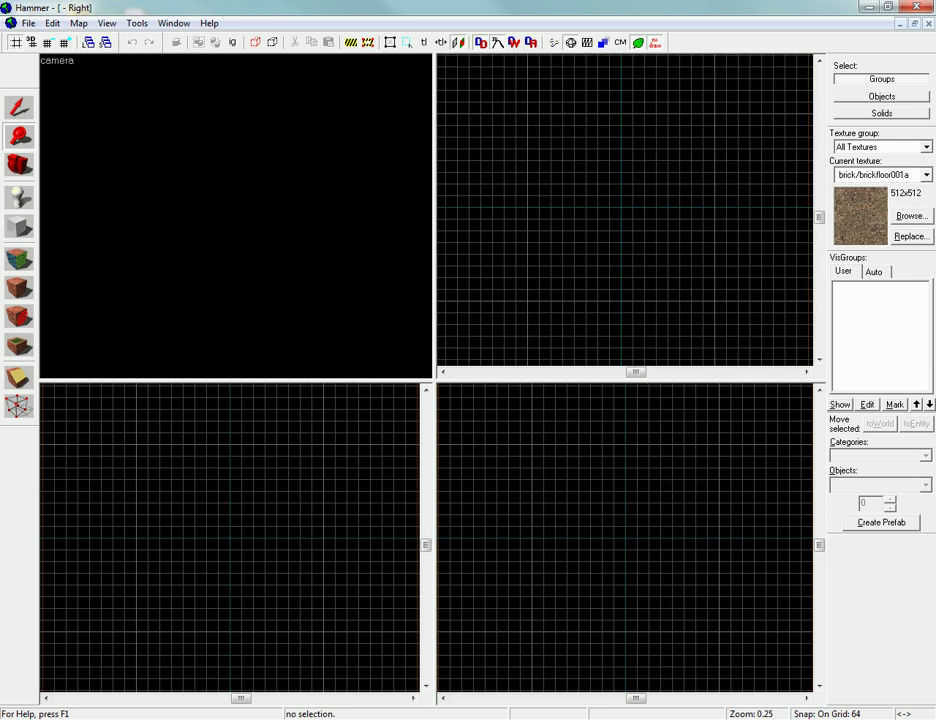
pyautogui.scroll(3, 625, 210)
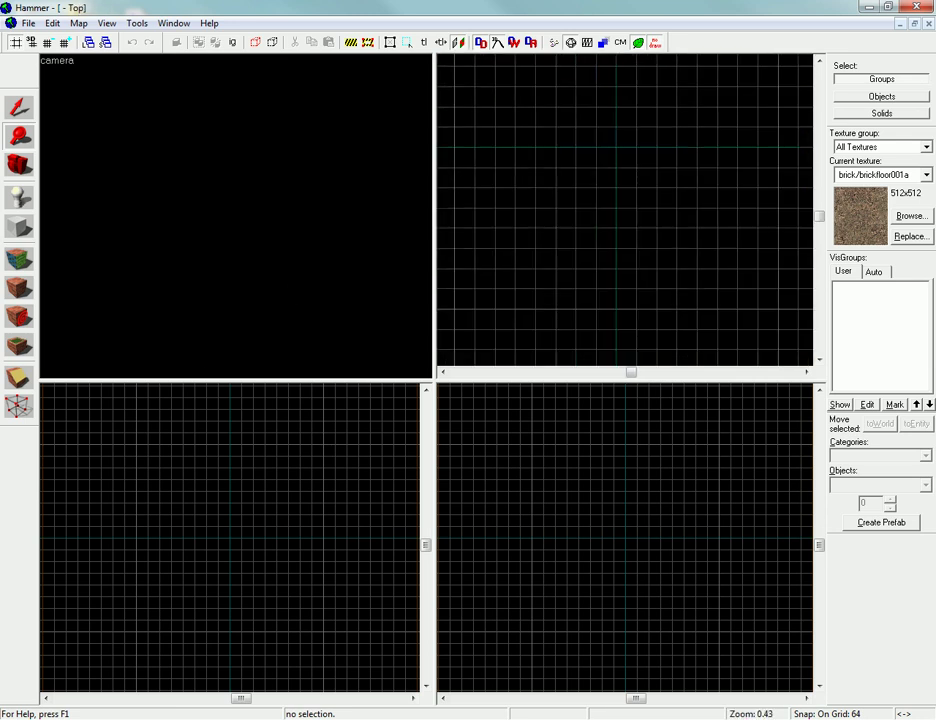
pyautogui.scroll(-6, 621, 250)
pyautogui.scroll(11, 621, 250)
pyautogui.scroll(-11, 621, 250)
pyautogui.scroll(9, 621, 250)
pyautogui.scroll(-11, 621, 250)
pyautogui.scroll(9, 621, 250)
pyautogui.scroll(-15, 621, 250)
pyautogui.click(21, 108)
pyautogui.scroll(-6, 554, 202)
pyautogui.scroll(13, 588, 234)
pyautogui.scroll(-13, 592, 238)
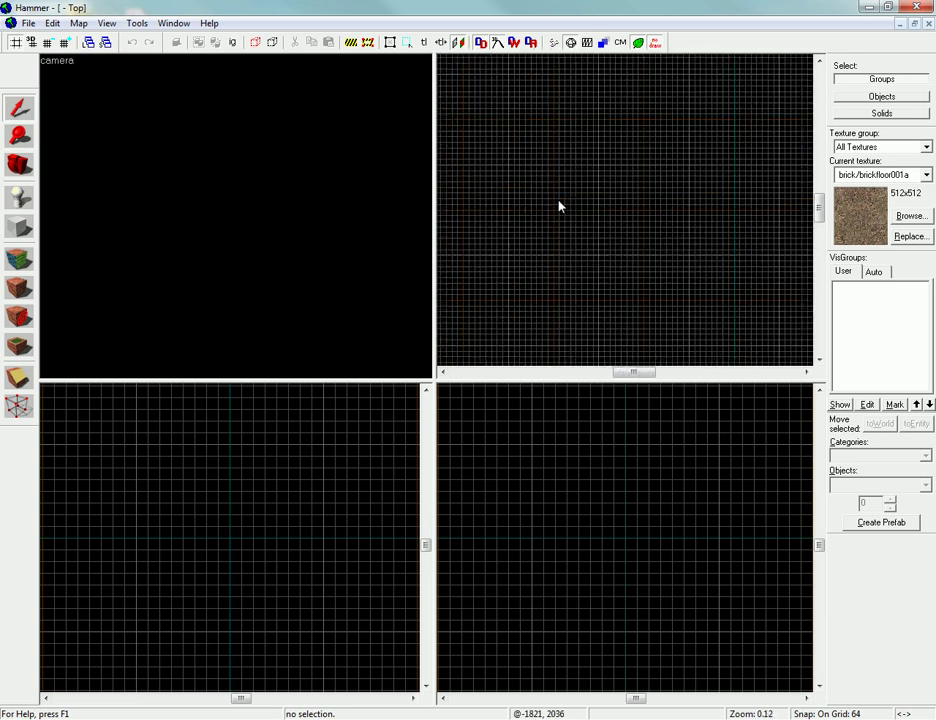
pyautogui.scroll(-8, 633, 169)
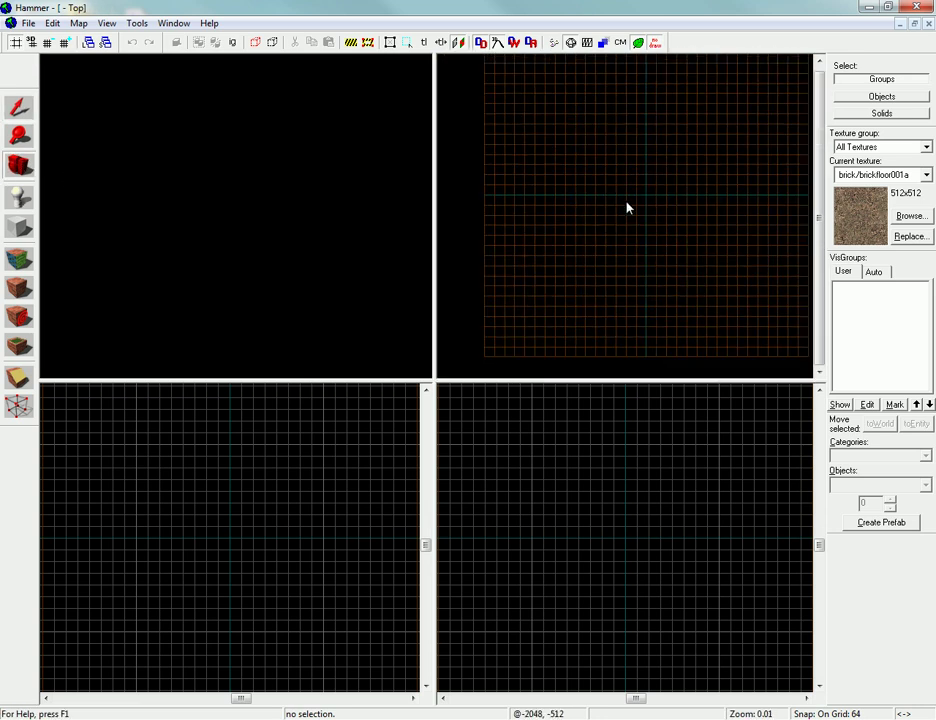
# - Place a camera in the top view with the Camera tool and move its position and viewing direction around
pyautogui.click(641, 194)
pyautogui.moveTo(623, 209); pyautogui.dragTo(538, 169)
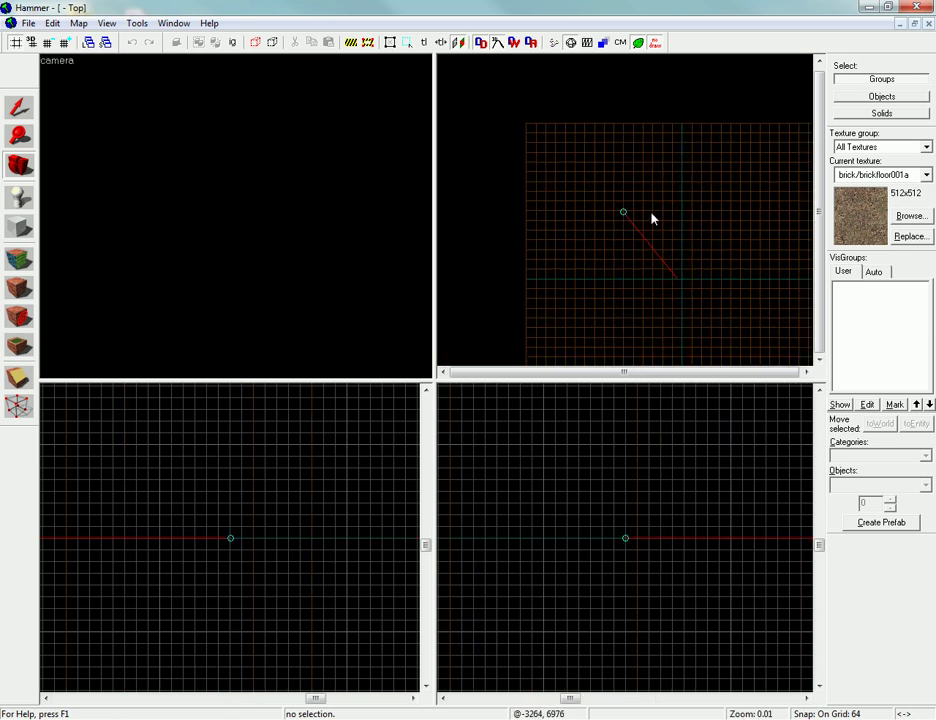
pyautogui.moveTo(623, 210); pyautogui.dragTo(677, 254)
pyautogui.moveTo(630, 217); pyautogui.dragTo(763, 72)
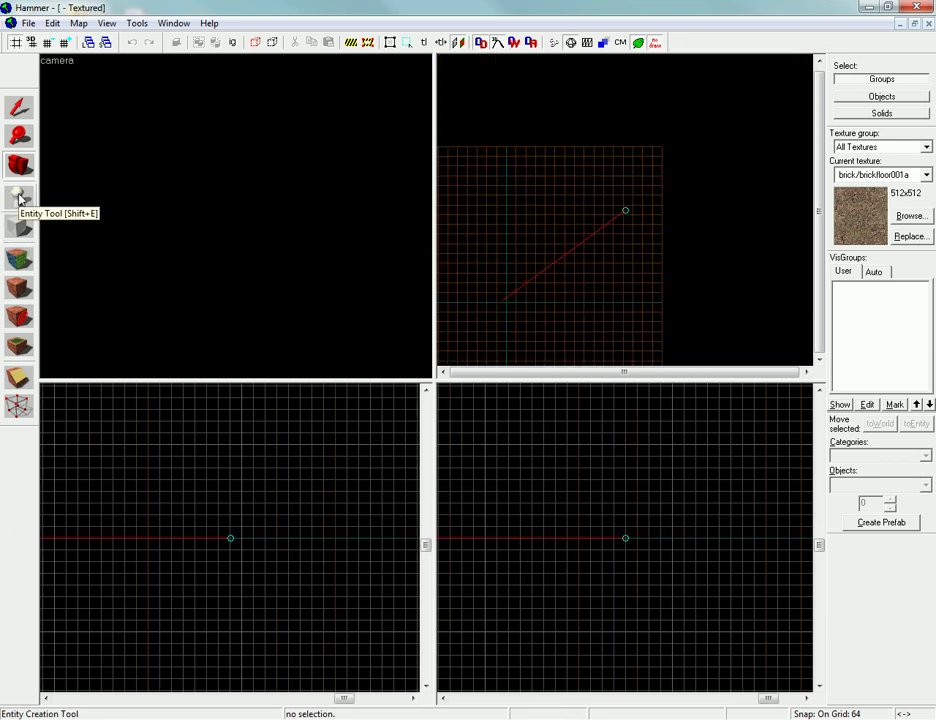
# - Activate the Entity tool with info_player_start and examine the top view's grid around the origin at several zoom levels
pyautogui.click(19, 199)
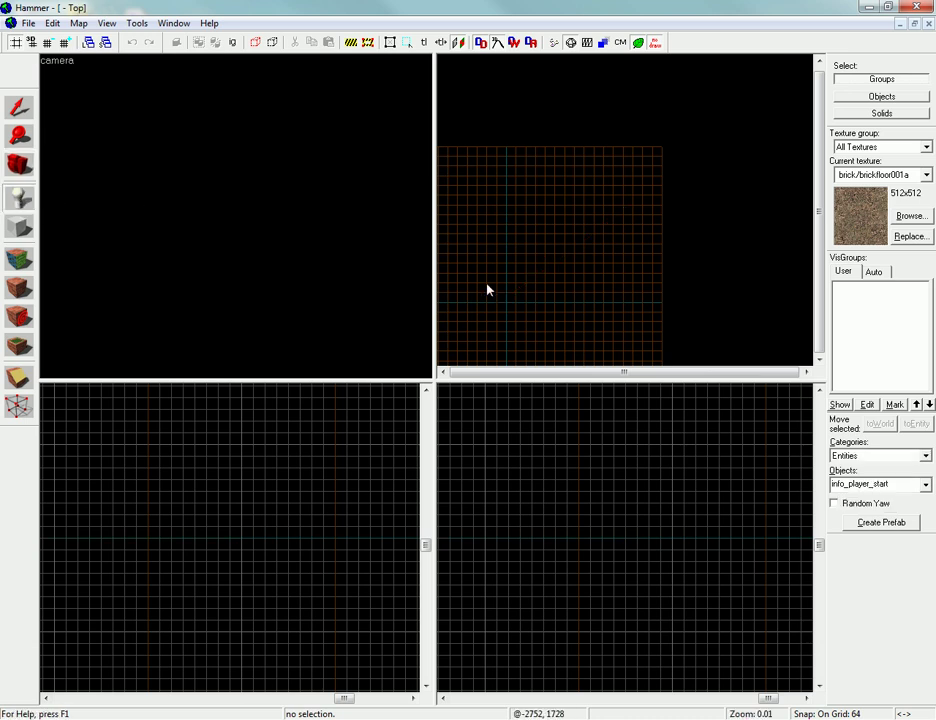
pyautogui.scroll(-5, 495, 305)
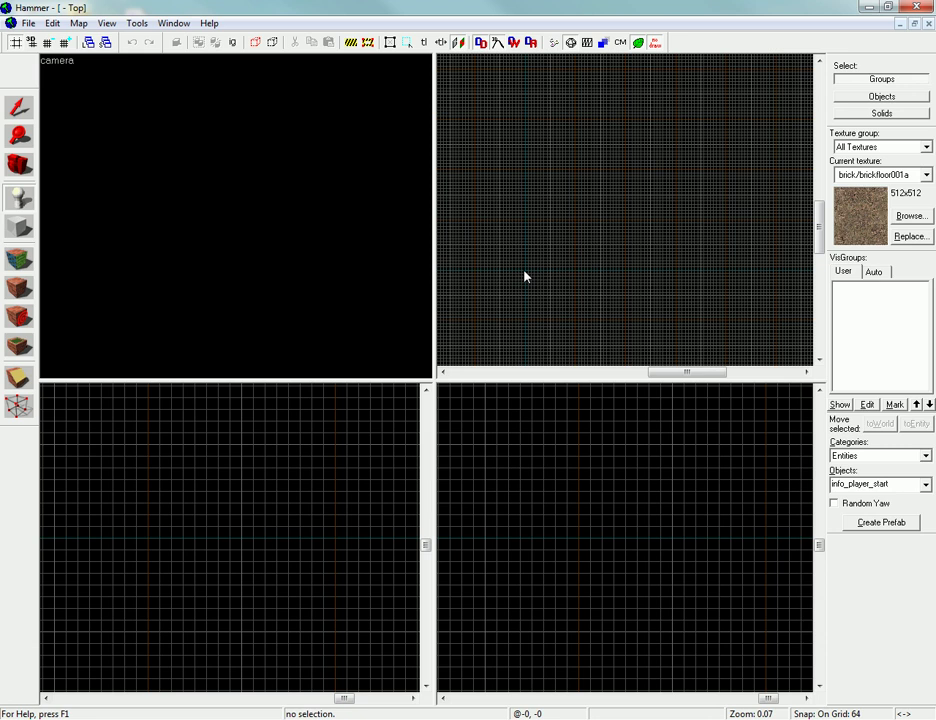
pyautogui.scroll(17, 538, 201)
pyautogui.scroll(-9, 551, 219)
pyautogui.scroll(7, 551, 192)
pyautogui.scroll(-8, 580, 242)
pyautogui.scroll(-3, 570, 235)
pyautogui.scroll(5, 541, 230)
pyautogui.scroll(-5, 541, 230)
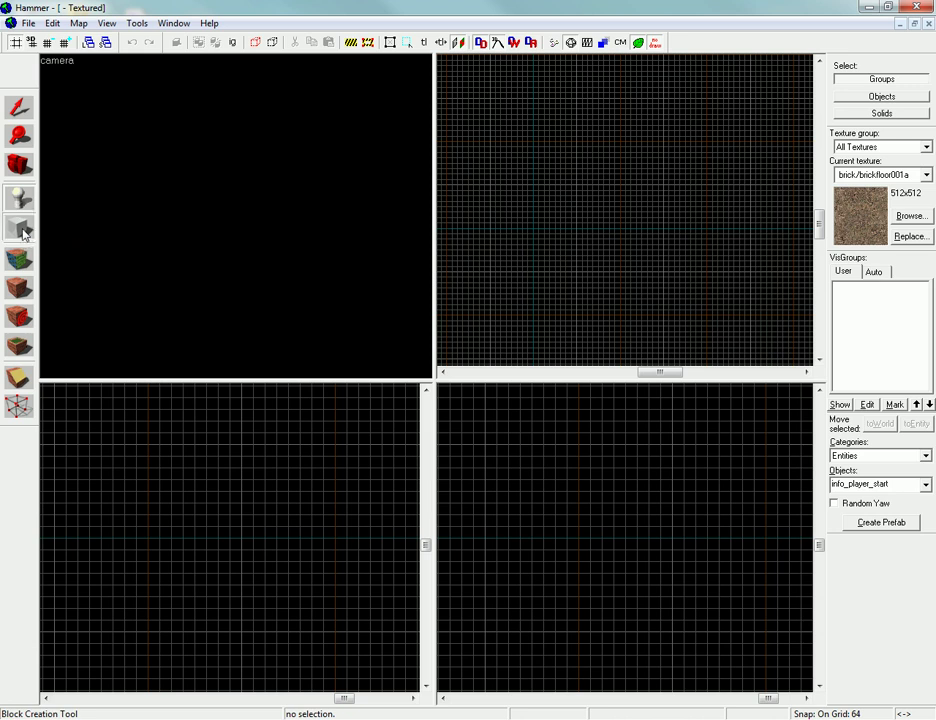
# - Create a block primitive of 1024 by 1024 by 64 units centred on the origin in the top view
pyautogui.click(21, 229)
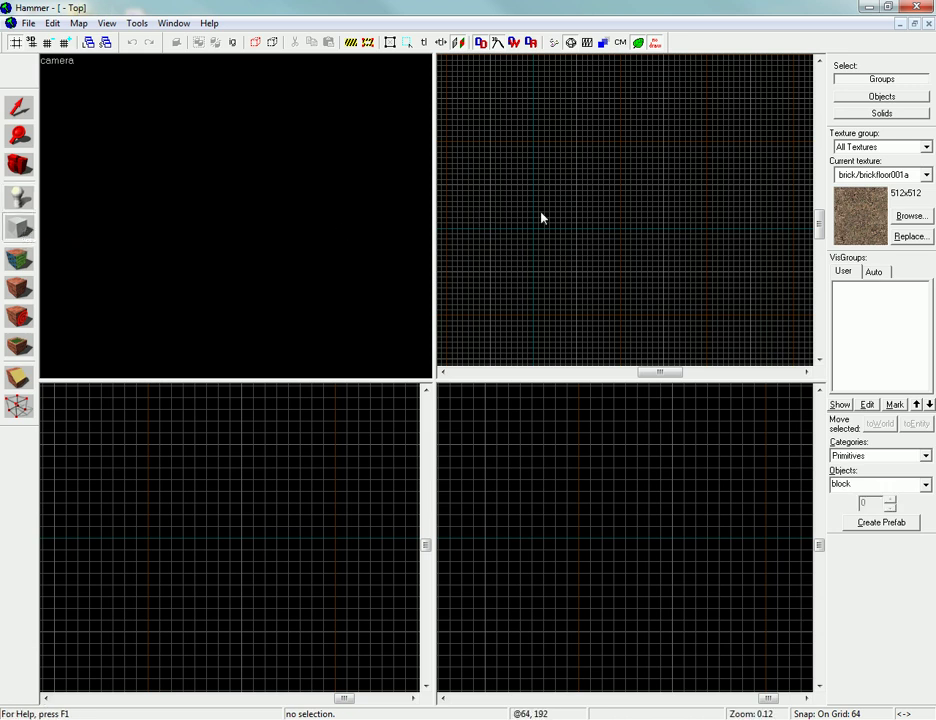
pyautogui.scroll(-1, 541, 217)
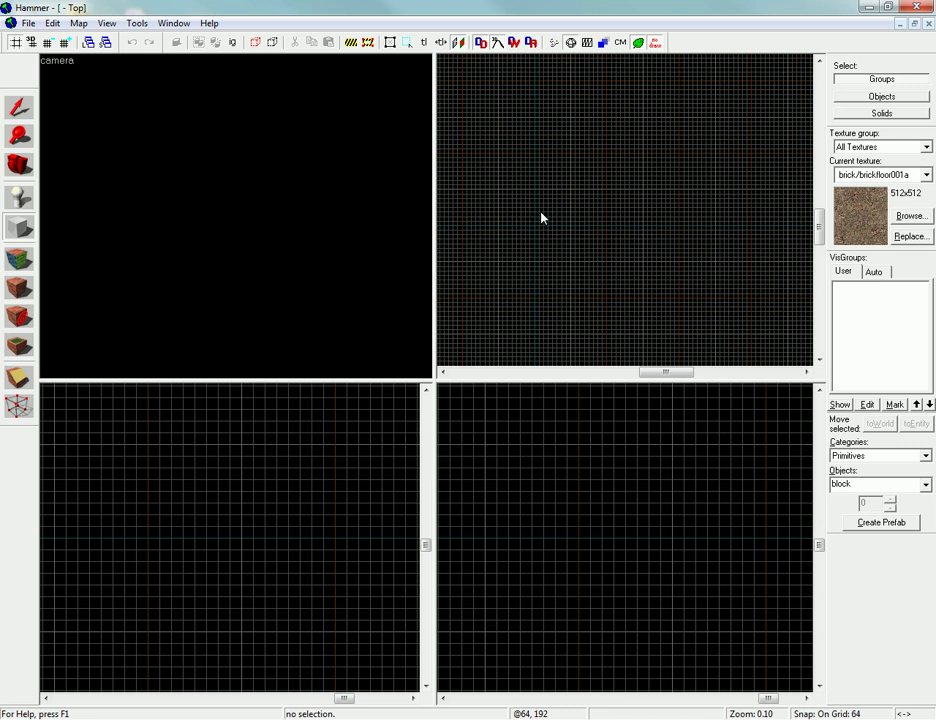
pyautogui.moveTo(490, 185); pyautogui.dragTo(550, 243)
pyautogui.moveTo(534, 188); pyautogui.dragTo(531, 184)
pyautogui.press('Return')
# - Aim the camera at the new block with the Camera tool and return to the Selection tool
pyautogui.click(18, 163)
pyautogui.scroll(-5, 558, 183)
pyautogui.moveTo(670, 83); pyautogui.dragTo(549, 185)
pyautogui.click(18, 107)
# - Fly around the block in the 3D view to examine its surface and edges
pyautogui.press('z')
pyautogui.press('s')
pyautogui.press('w')
pyautogui.press('z')
pyautogui.press('z')
pyautogui.press('s')
pyautogui.press('z')
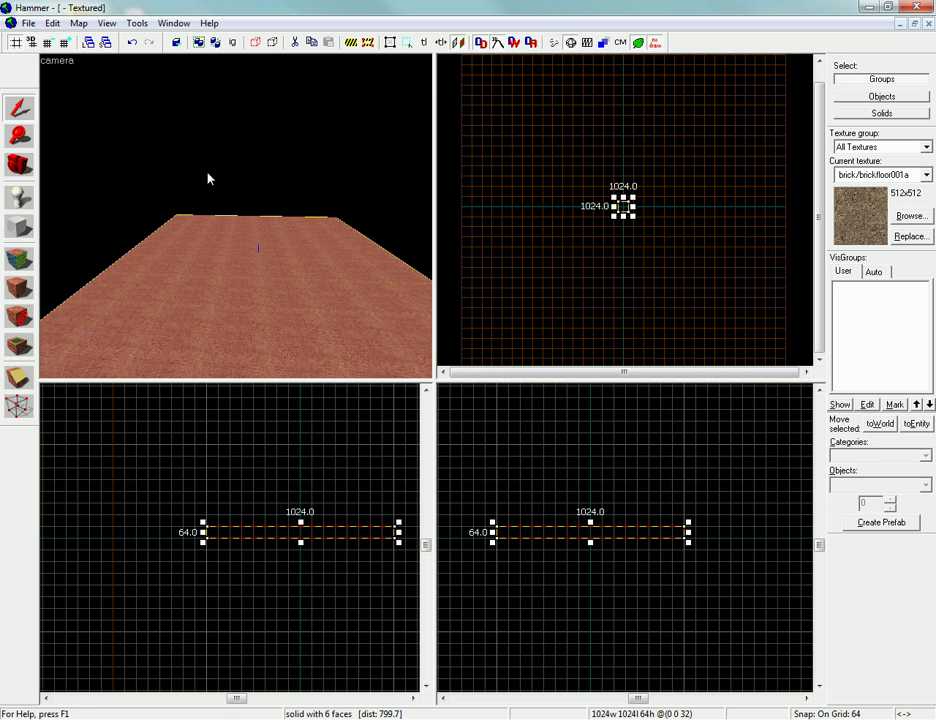
pyautogui.press('z')
pyautogui.press('w')
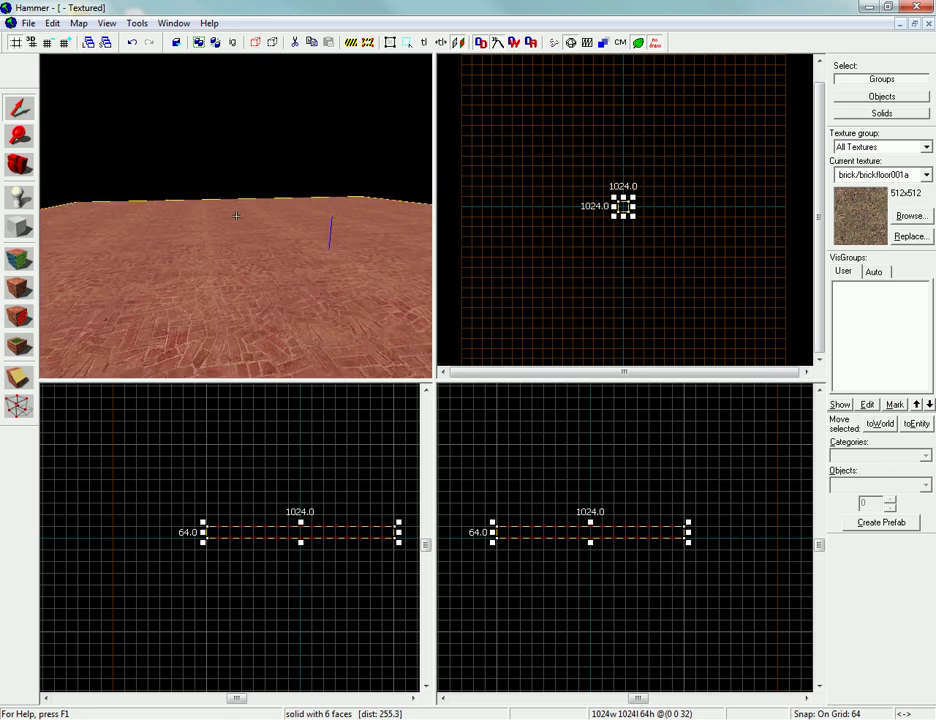
pyautogui.press('s')
pyautogui.press('s')
pyautogui.press('a')
pyautogui.moveTo(236, 215); pyautogui.dragTo(236, 215)
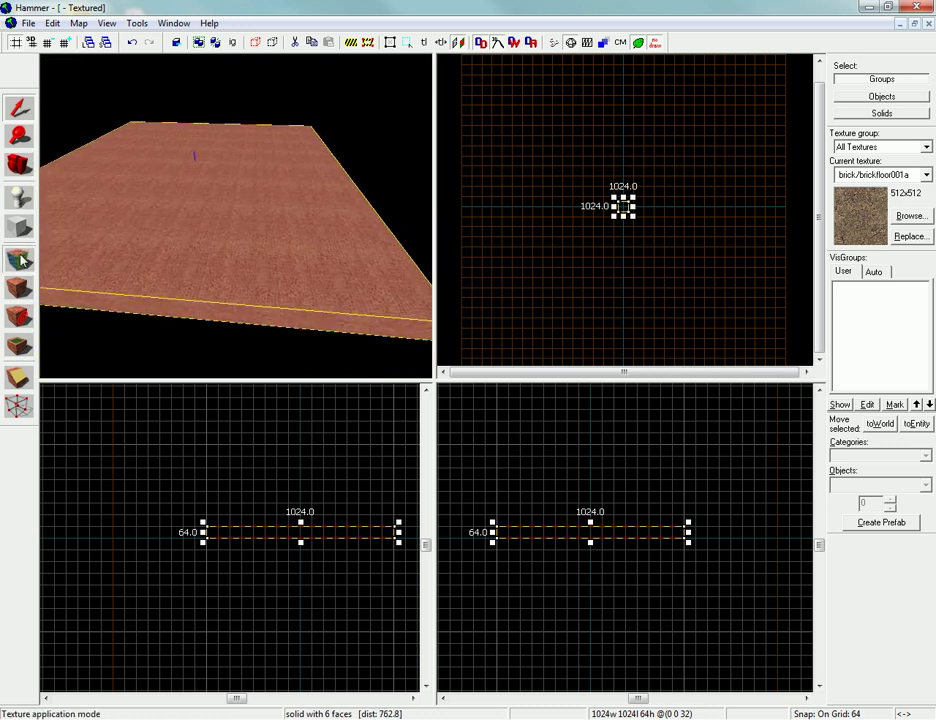
# - Apply the brick/brickwall001a texture to the block's top face and adjust the face's lightmap scale
pyautogui.click(20, 260)
pyautogui.click(195, 238)
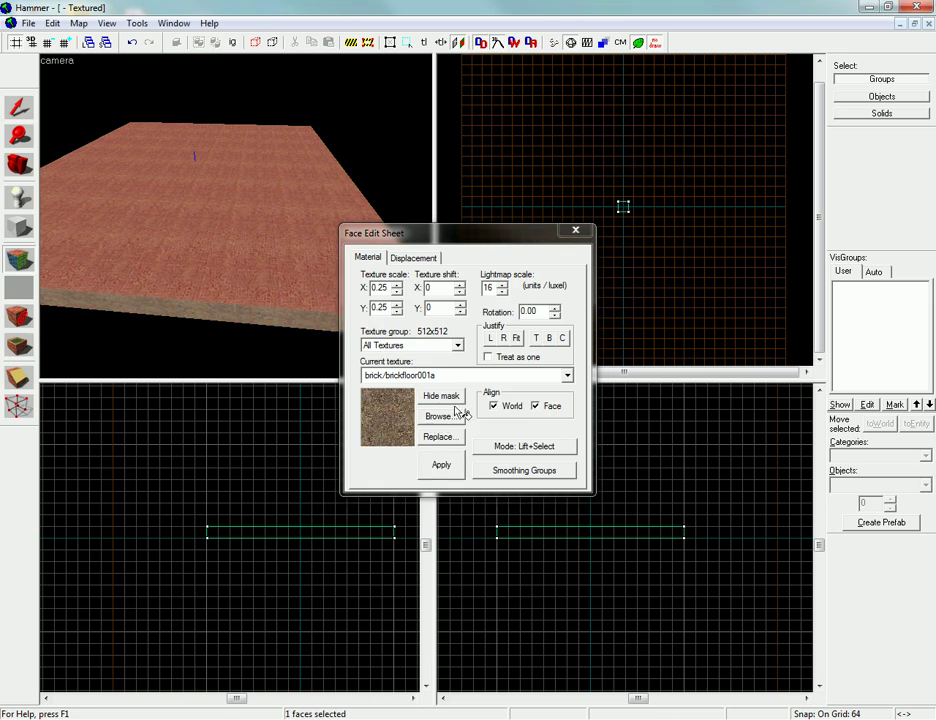
pyautogui.click(566, 376)
pyautogui.click(476, 534)
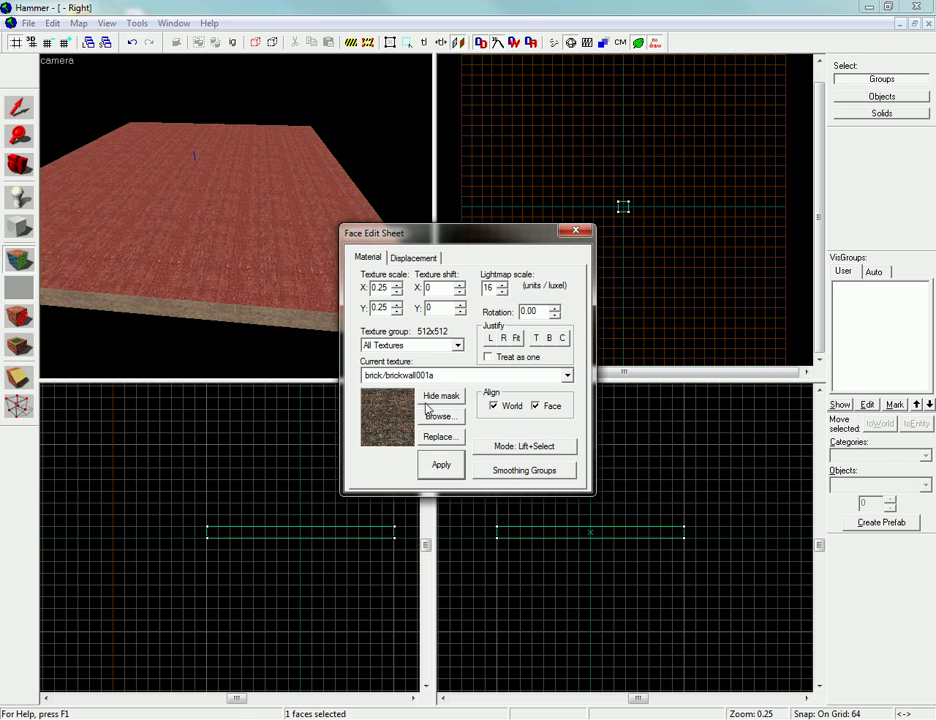
pyautogui.click(502, 293)
pyautogui.click(502, 293)
pyautogui.click(502, 293)
pyautogui.click(502, 293)
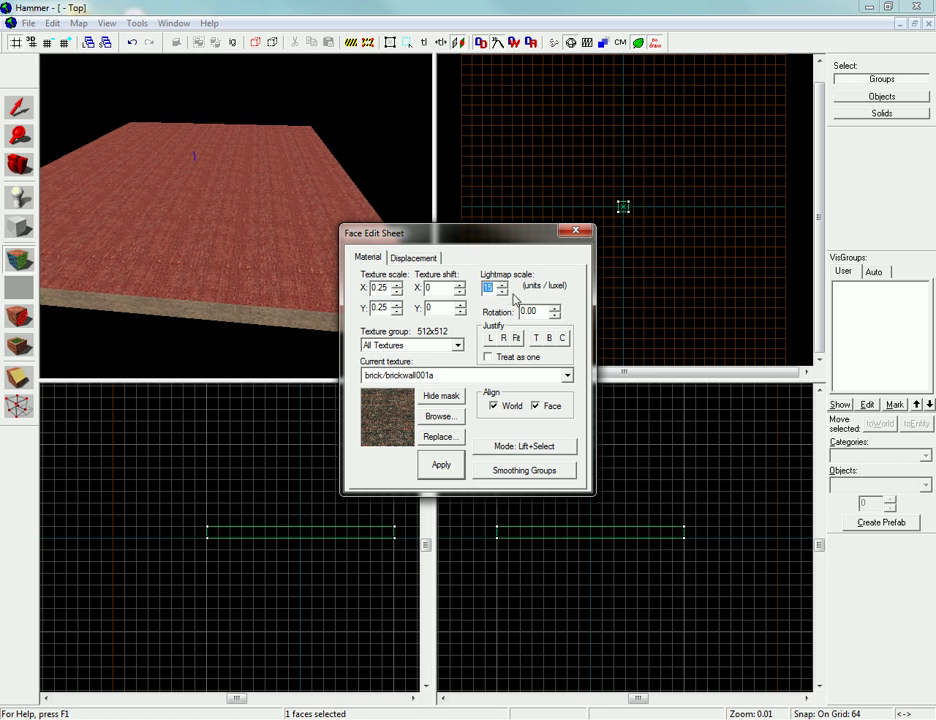
pyautogui.click(502, 285)
# - Create a displacement with power 3 on the block's top face and sculpt it with the Paint Geometry Raise/Lower effect
pyautogui.click(413, 258)
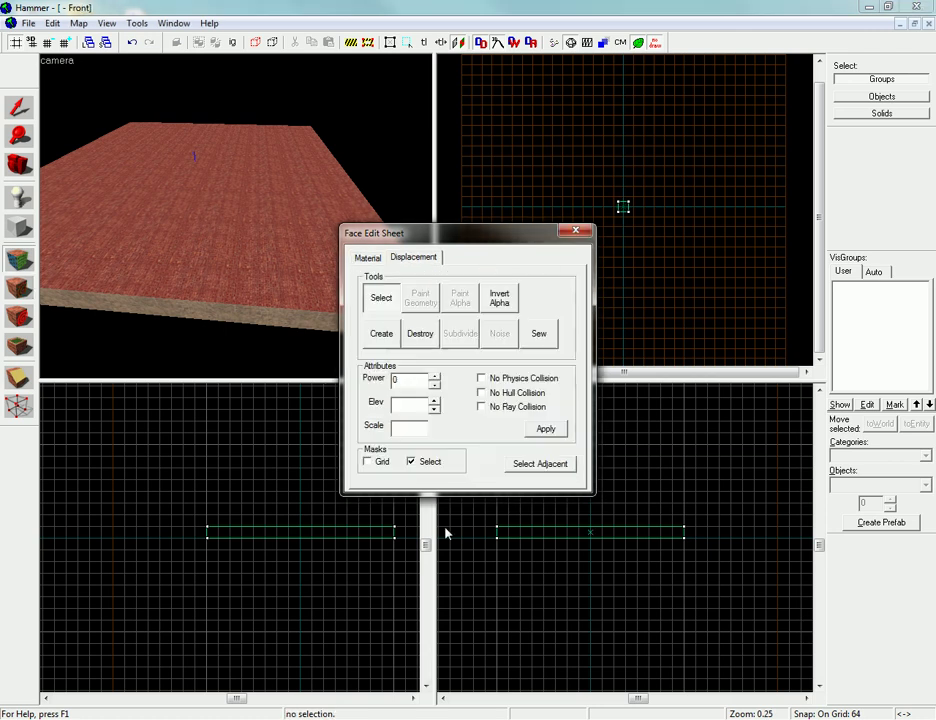
pyautogui.click(382, 334)
pyautogui.click(445, 378)
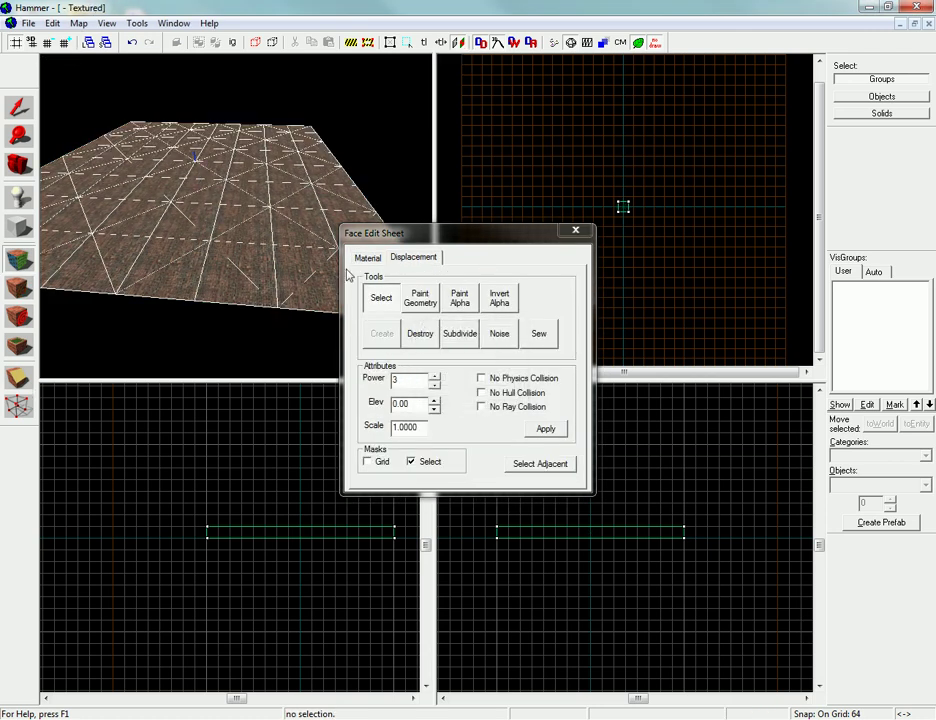
pyautogui.click(418, 297)
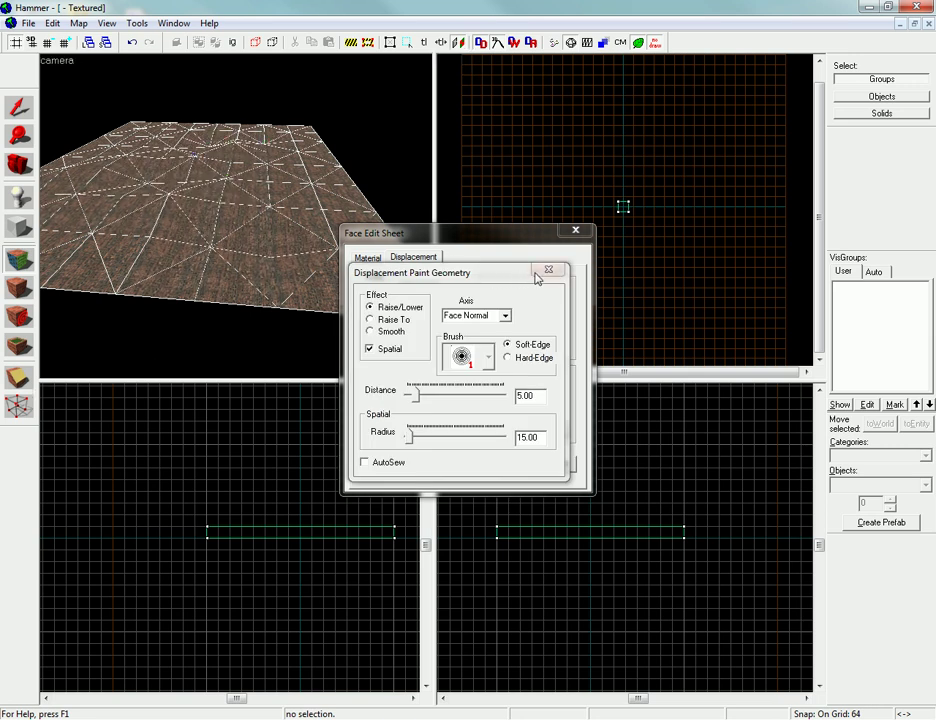
pyautogui.click(547, 270)
pyautogui.click(575, 230)
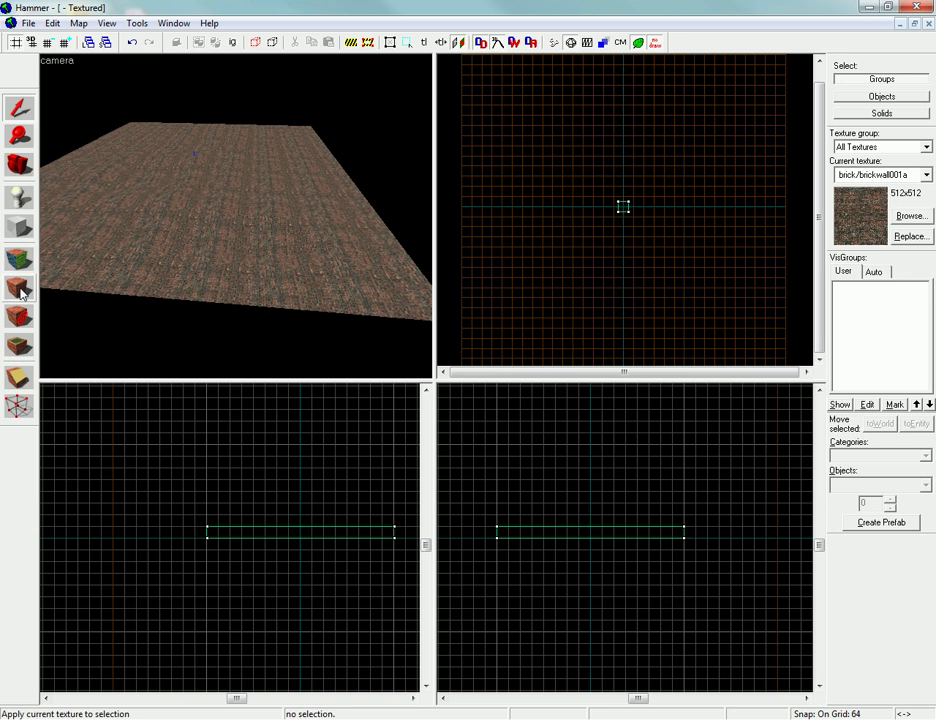
# - Retexture the whole displaced block with brick/brickwall003d and clear the selection
pyautogui.click(75, 280)
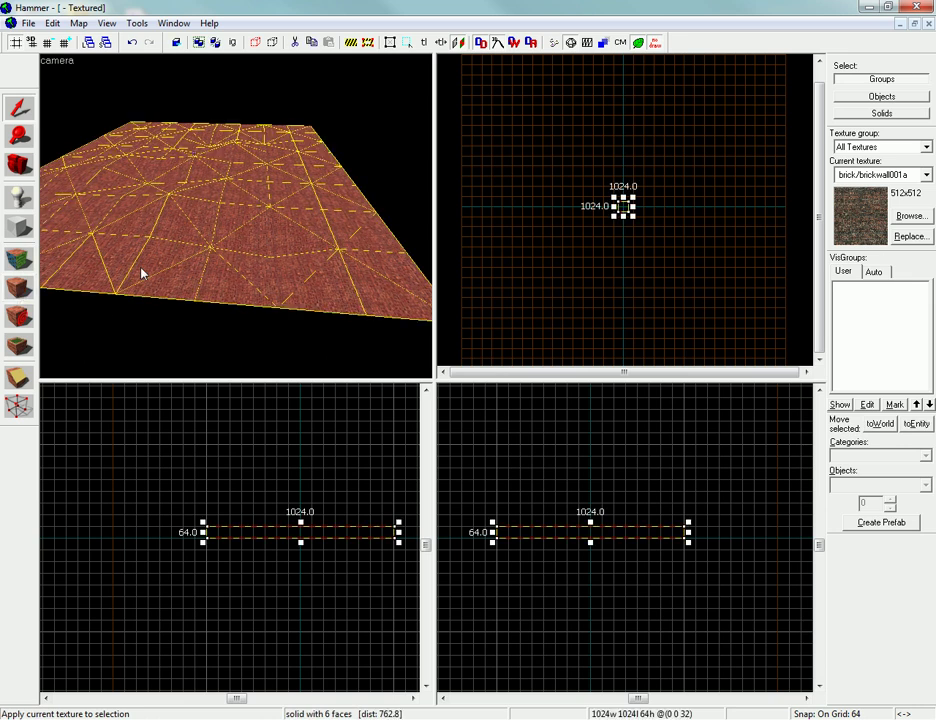
pyautogui.click(926, 175)
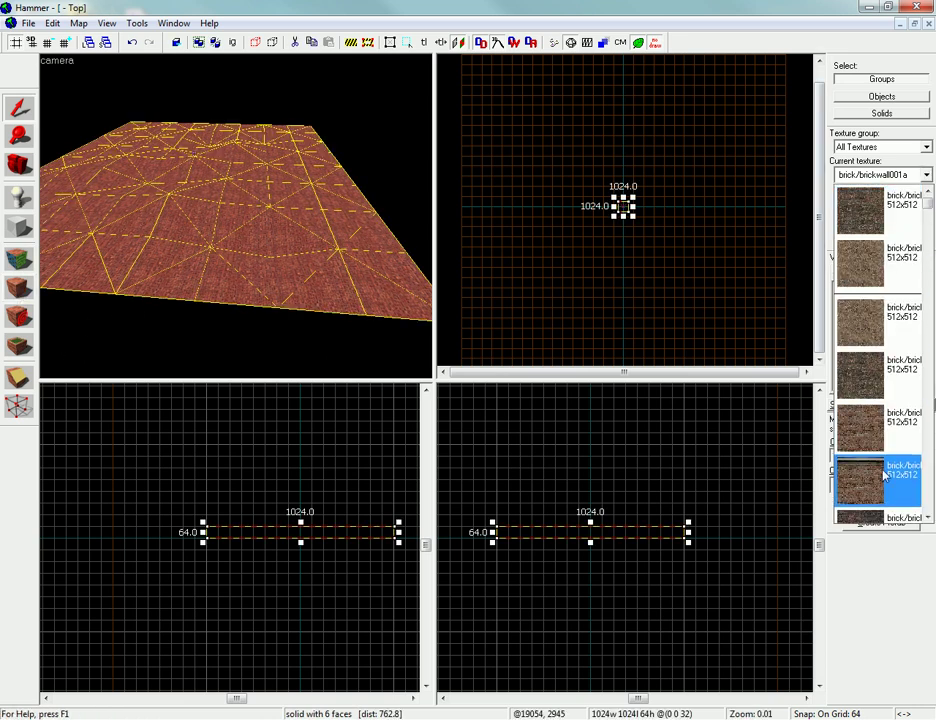
pyautogui.click(859, 495)
pyautogui.click(22, 307)
pyautogui.click(253, 568)
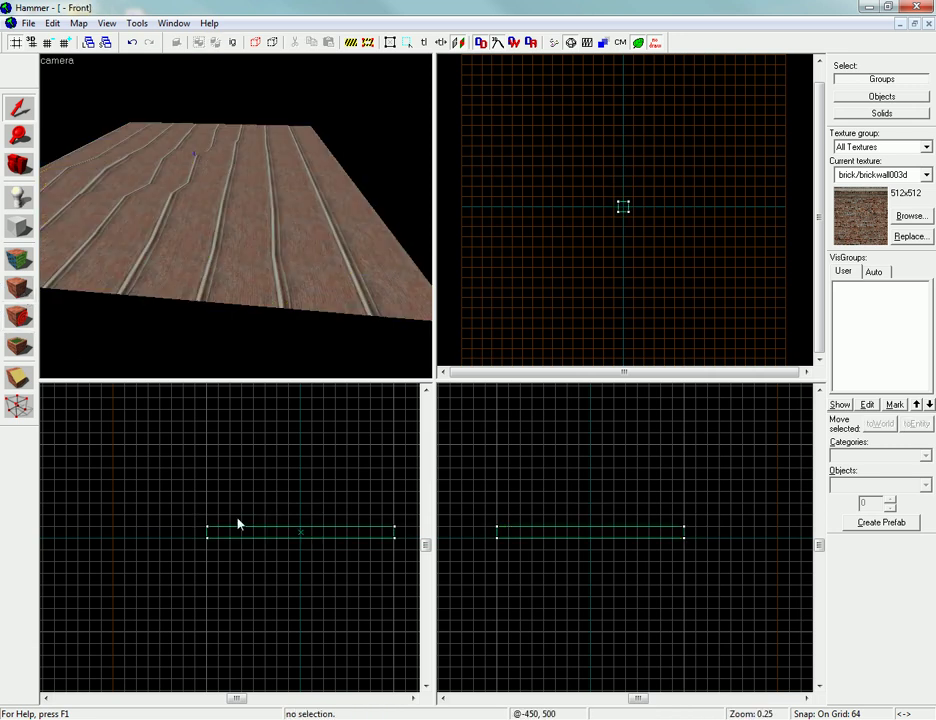
# - Examine the retextured displacement in the 3D view from close up and from a distance
pyautogui.press('z')
pyautogui.press('w')
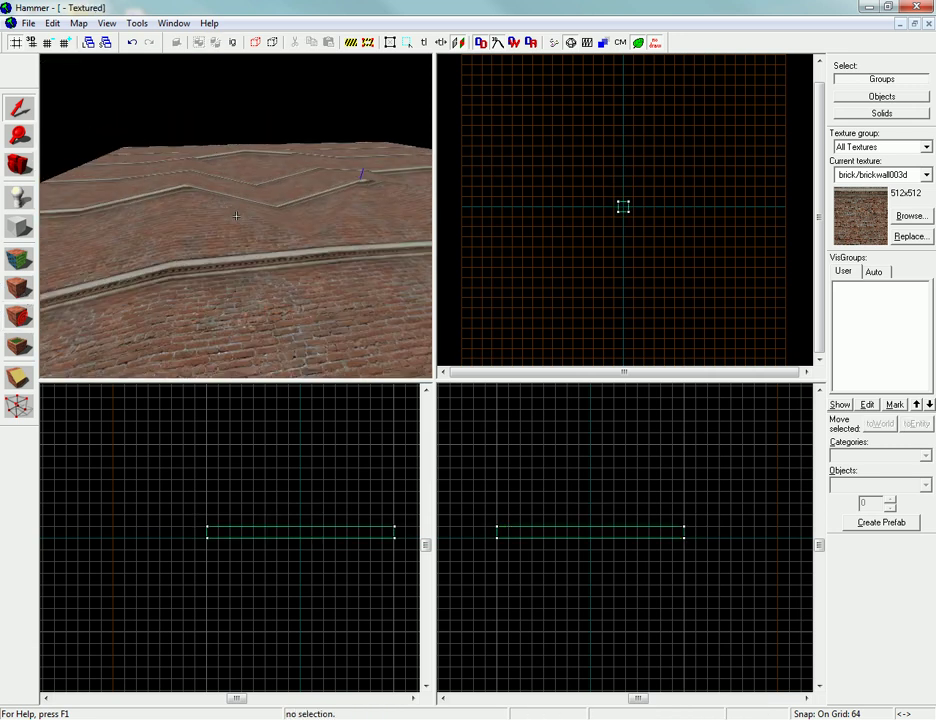
pyautogui.press('s')
pyautogui.press('w')
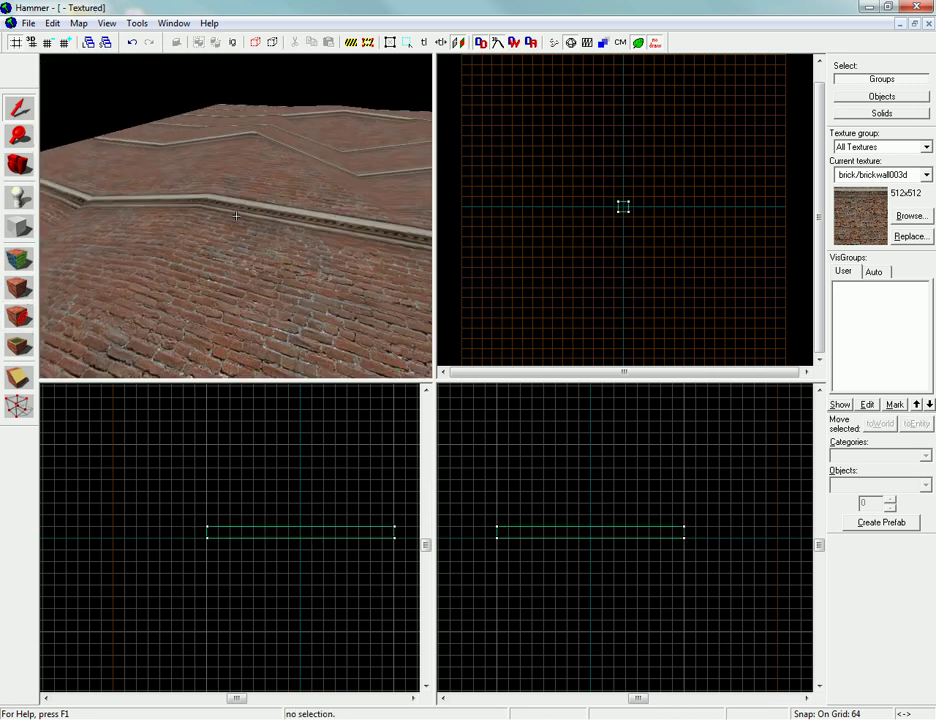
pyautogui.press('s')
pyautogui.press('s')
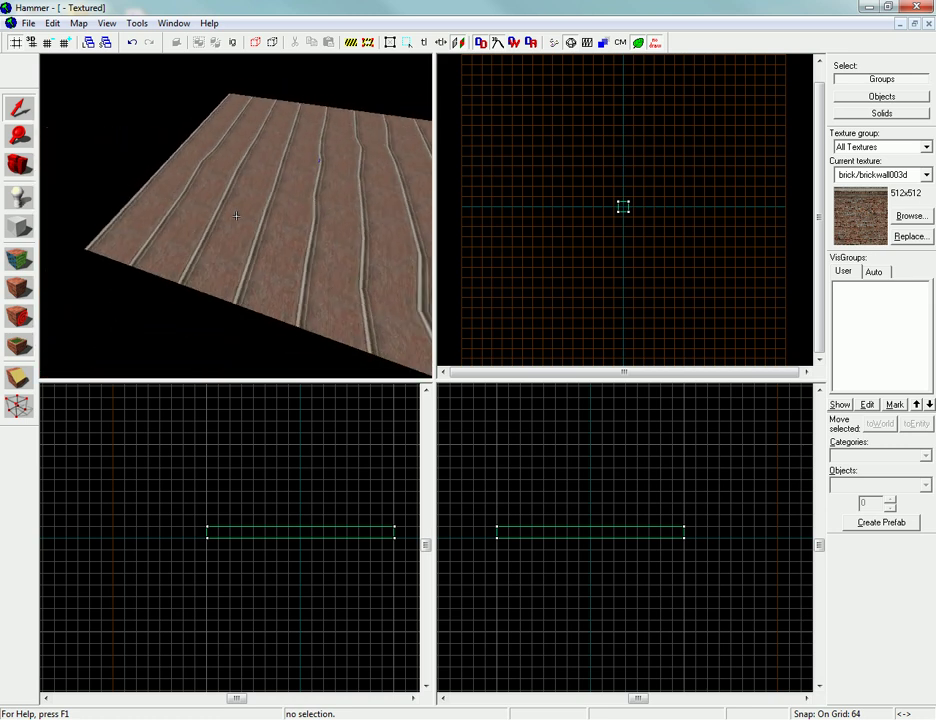
pyautogui.press('z')
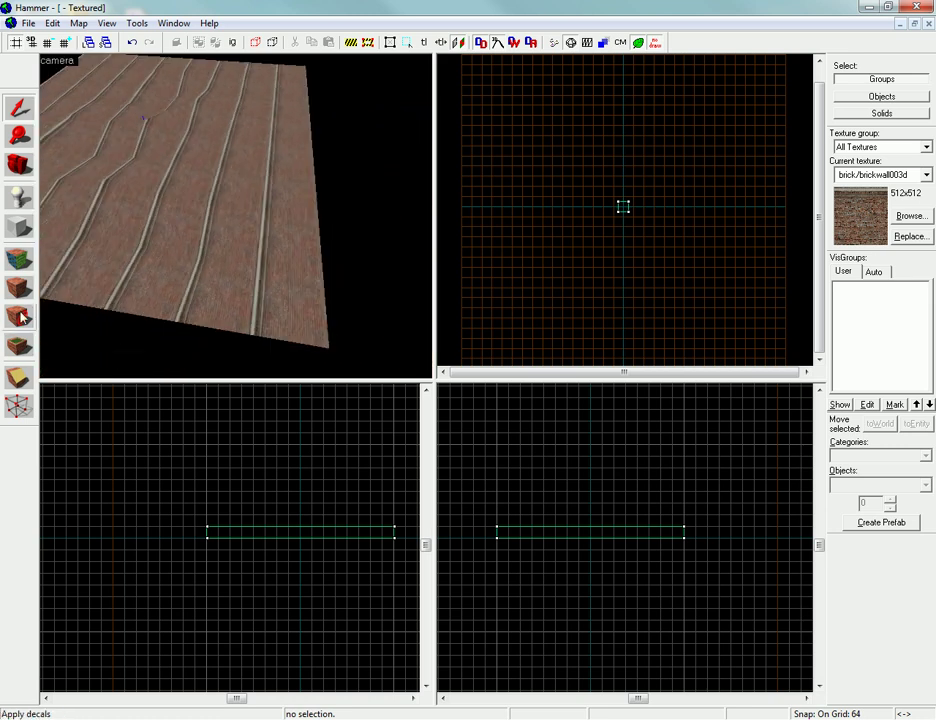
# - Filter the textures by decals/, choose decals/decal_posterbreen and place it on the brick surface with the Decal tool
pyautogui.click(18, 259)
pyautogui.click(437, 416)
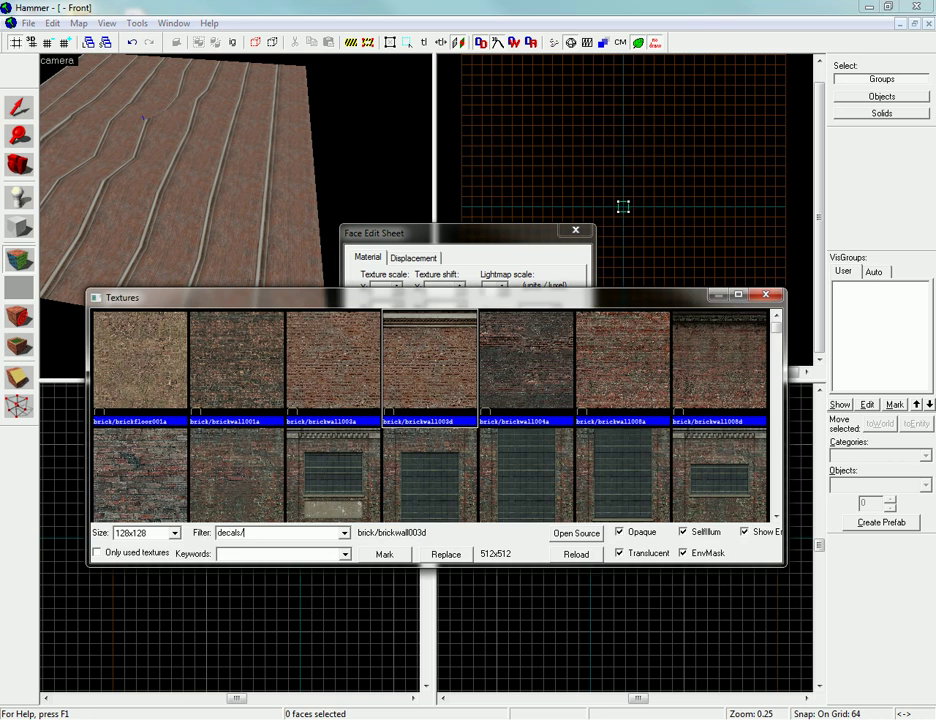
pyautogui.moveTo(781, 338); pyautogui.dragTo(781, 368)
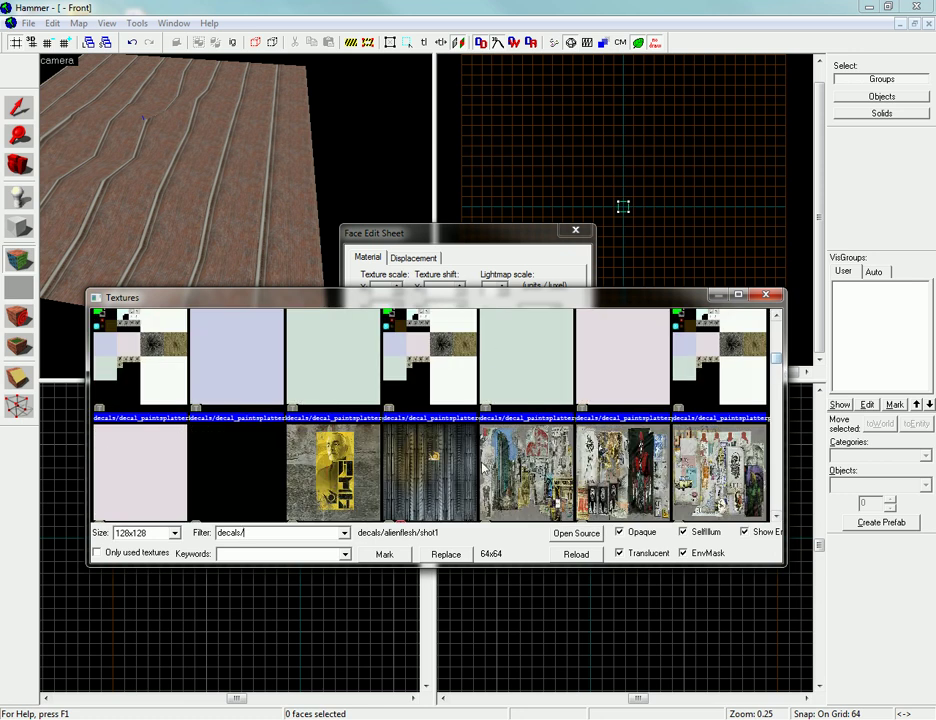
pyautogui.doubleClick(368, 456)
pyautogui.click(18, 317)
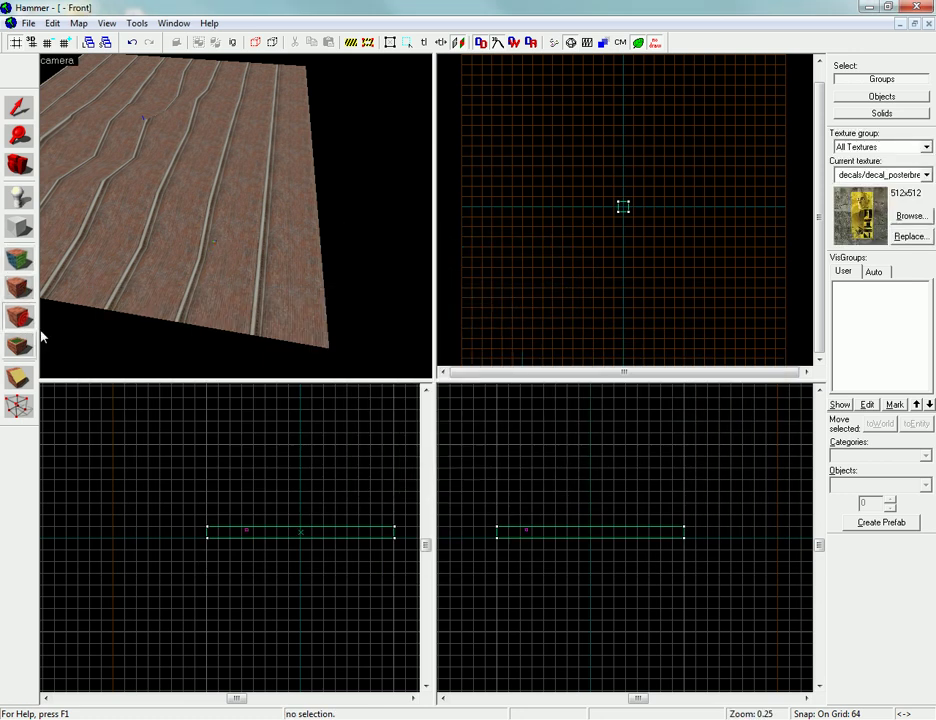
# - Undo the poster decal placement and apply the poster again on the brick surface in a close-up 3D view
pyautogui.press('z')
pyautogui.press('w')
pyautogui.press('z')
pyautogui.hotkey('ctrl', 'z')
pyautogui.press('z')
pyautogui.press('s')
pyautogui.press('z')
pyautogui.click(273, 197)
pyautogui.moveTo(300, 224); pyautogui.dragTo(220, 226)
# - Choose the decals/decal_signfire006a texture and place the fire sign on the brick surface with the Decal tool
pyautogui.hotkey('shift', 'a')
pyautogui.click(379, 419)
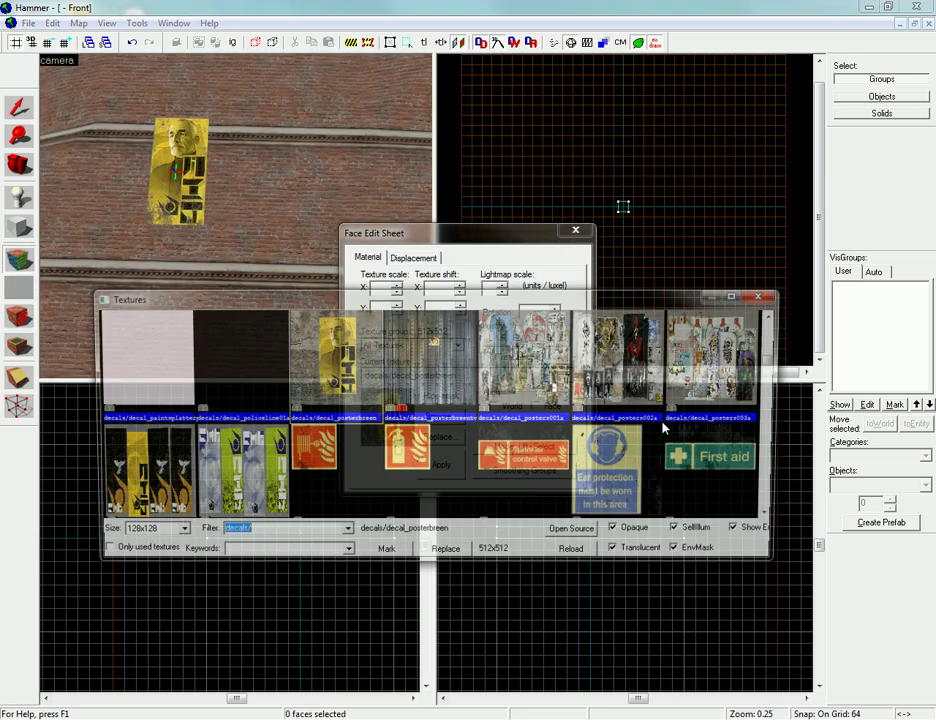
pyautogui.doubleClick(558, 484)
pyautogui.click(18, 317)
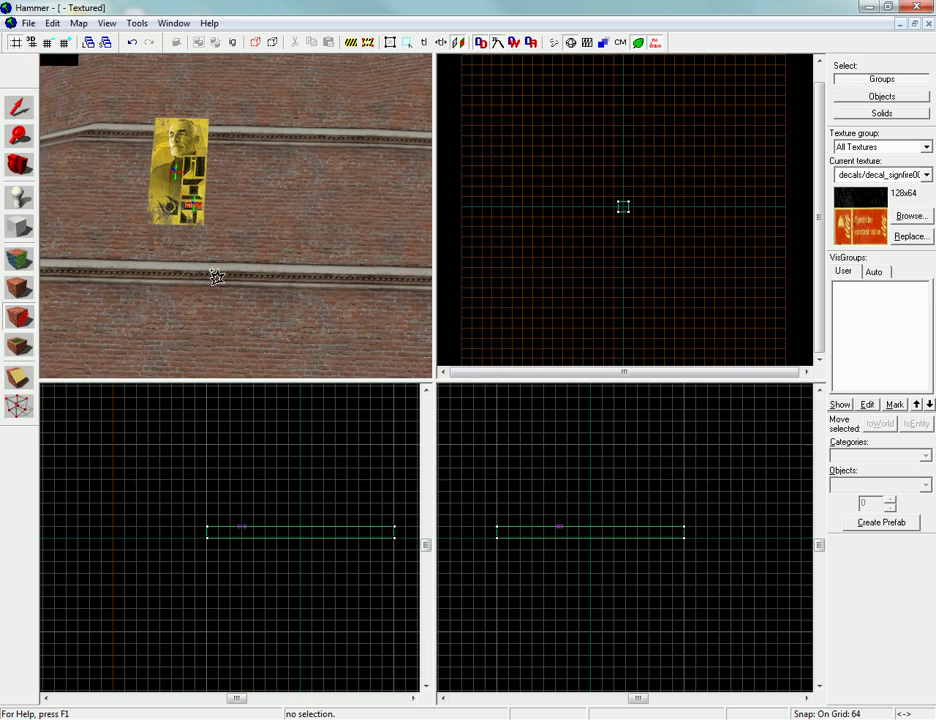
# - Try the decals/decalsplash decal on the brick surface near the fire sign and undo its placement
pyautogui.click(18, 258)
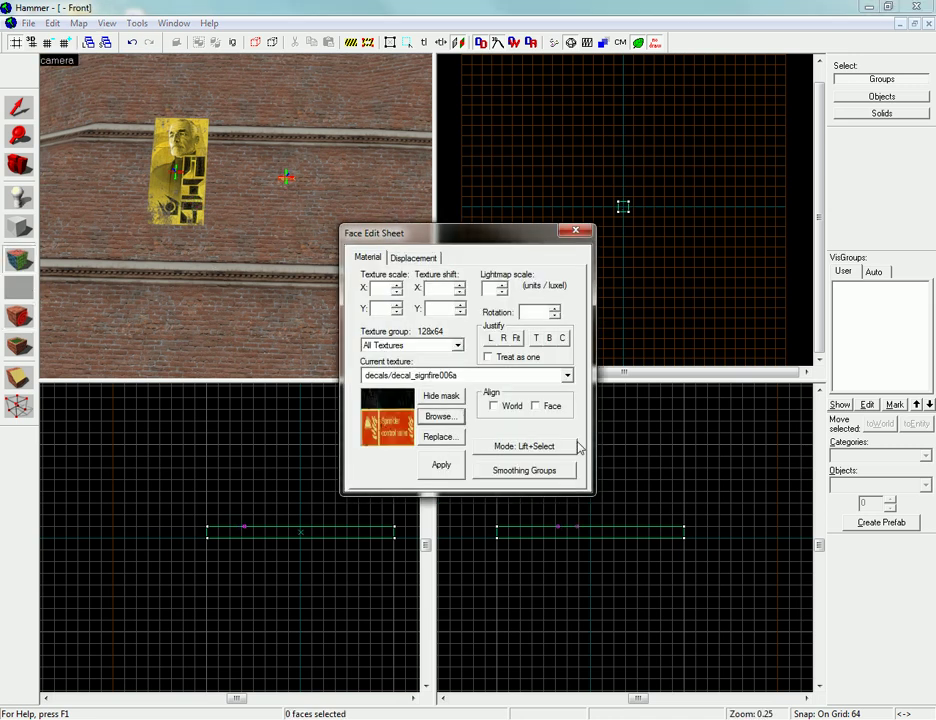
pyautogui.click(439, 416)
pyautogui.doubleClick(483, 355)
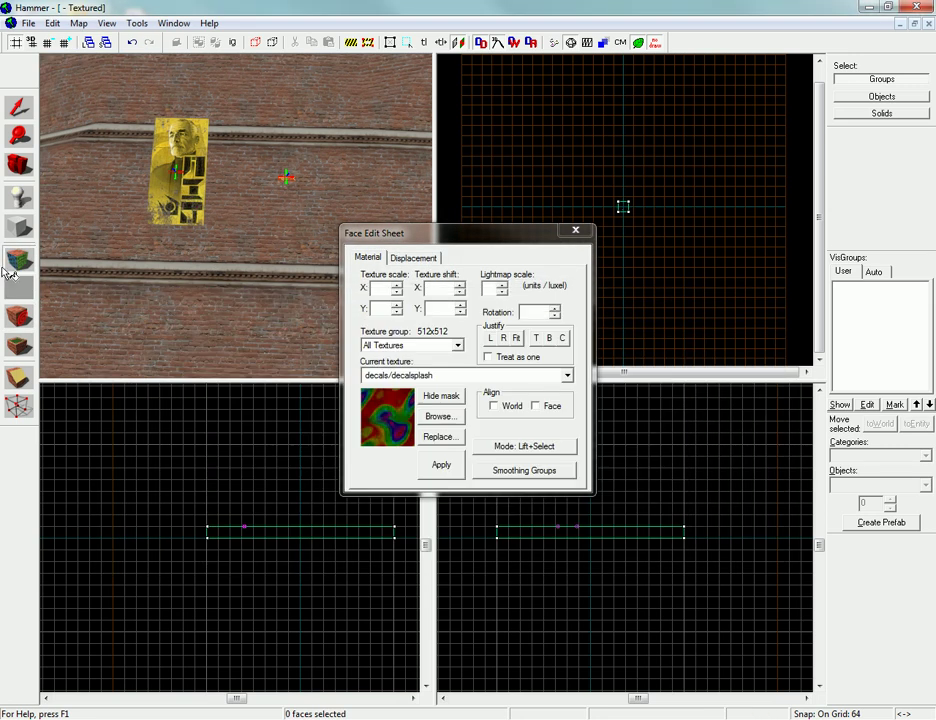
pyautogui.click(18, 317)
pyautogui.click(335, 207)
pyautogui.scroll(3, 236, 216)
pyautogui.hotkey('ctrl', 'z')
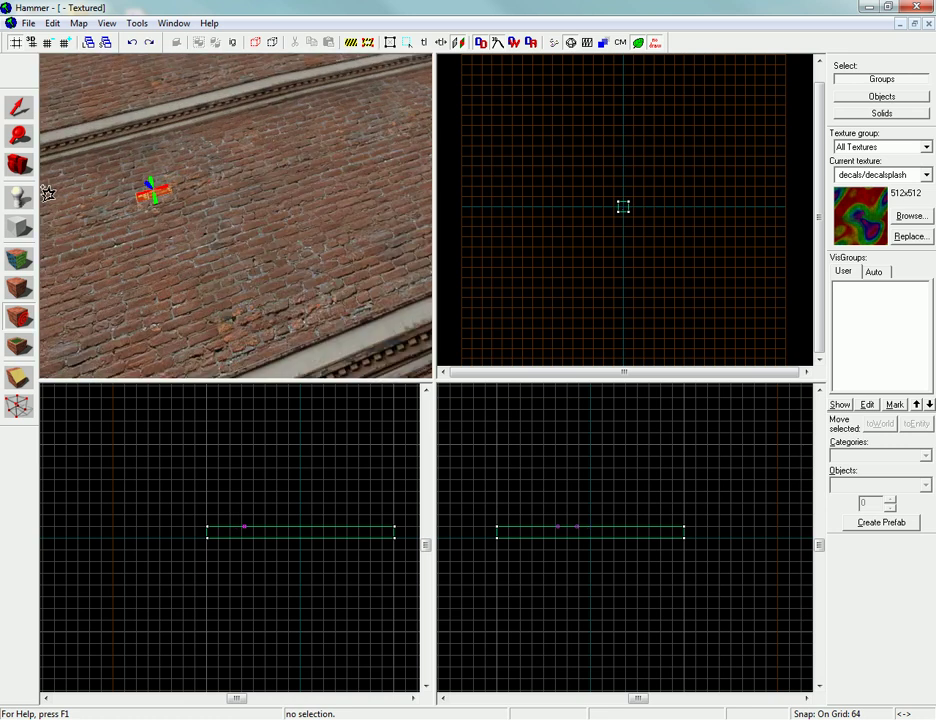
# - Browse the decal textures, make decals/face01 the current texture and activate the Decal tool
pyautogui.click(30, 258)
pyautogui.click(448, 418)
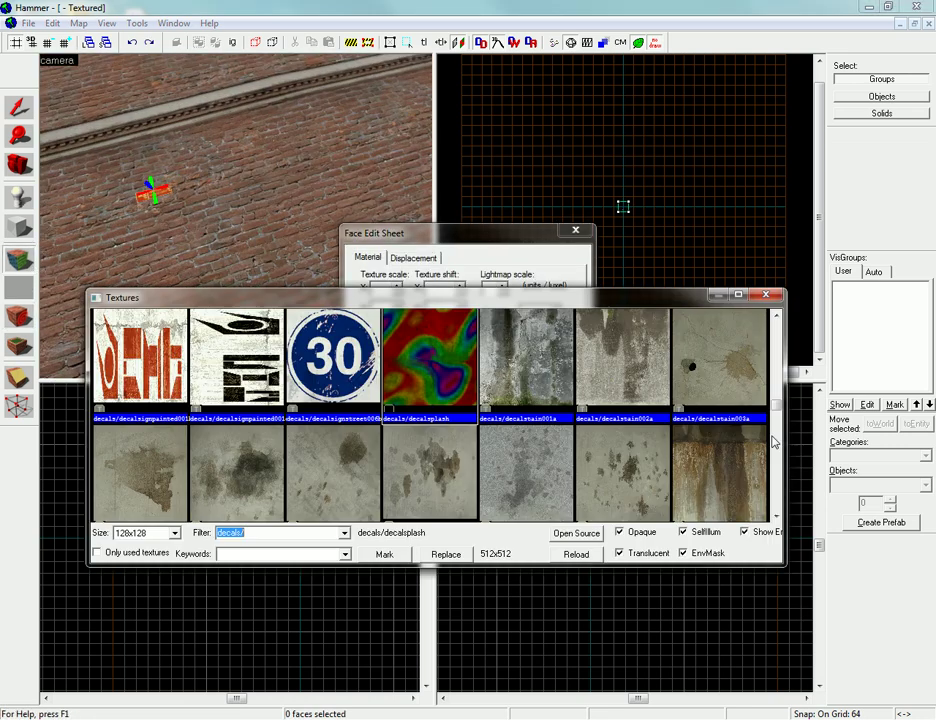
pyautogui.scroll(-10, 775, 413)
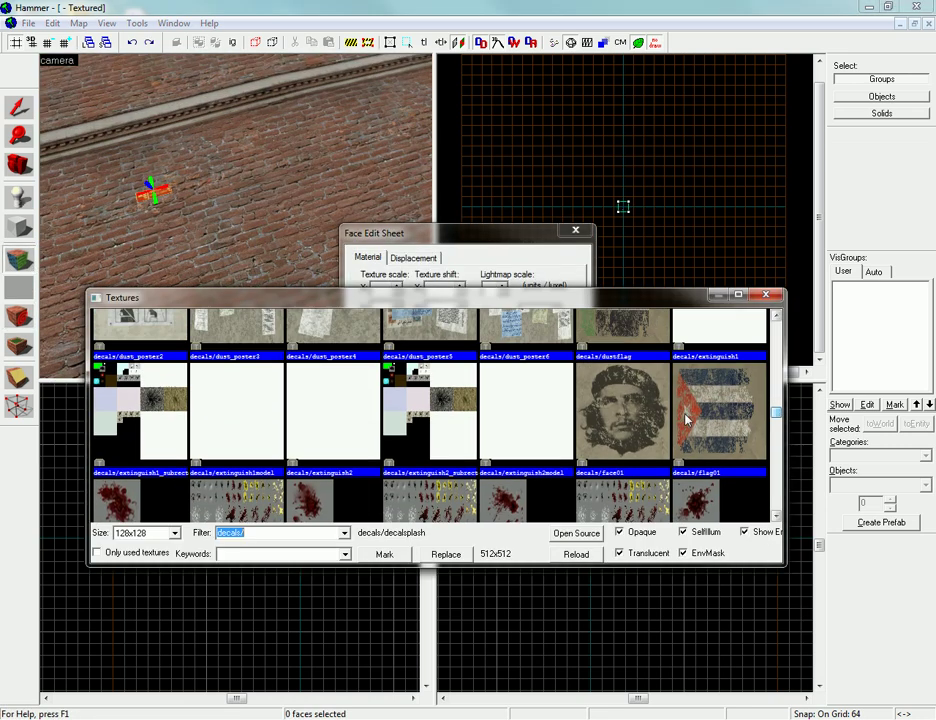
pyautogui.doubleClick(648, 426)
pyautogui.click(18, 316)
# - Try the face decal at different spots on the brick displacement and undo the placements
pyautogui.click(346, 183)
pyautogui.press('z')
pyautogui.press('s')
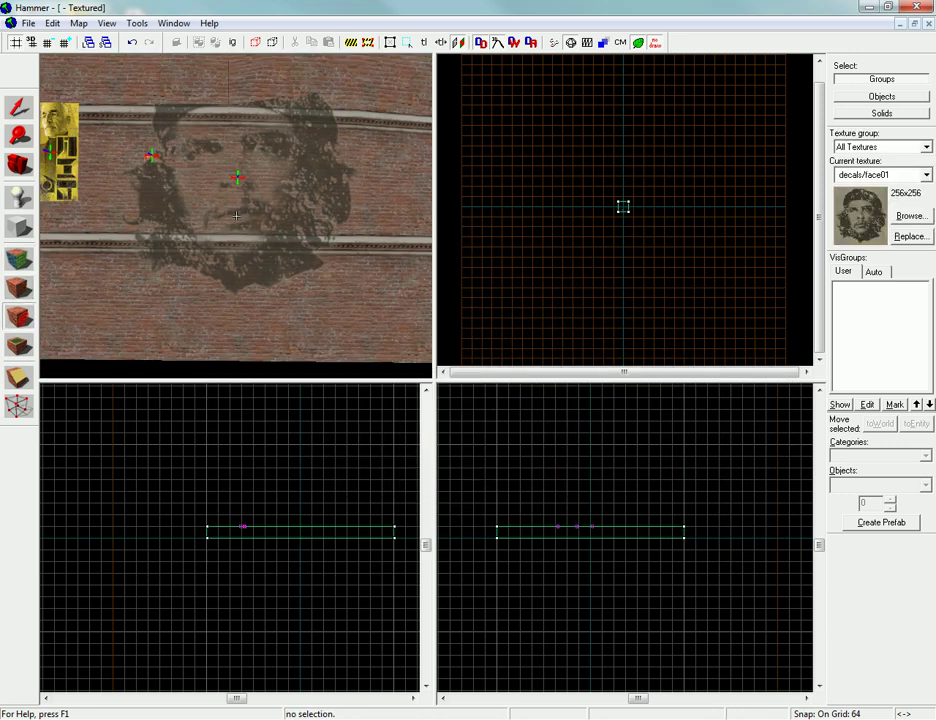
pyautogui.press('z')
pyautogui.hotkey('ctrl', 'z')
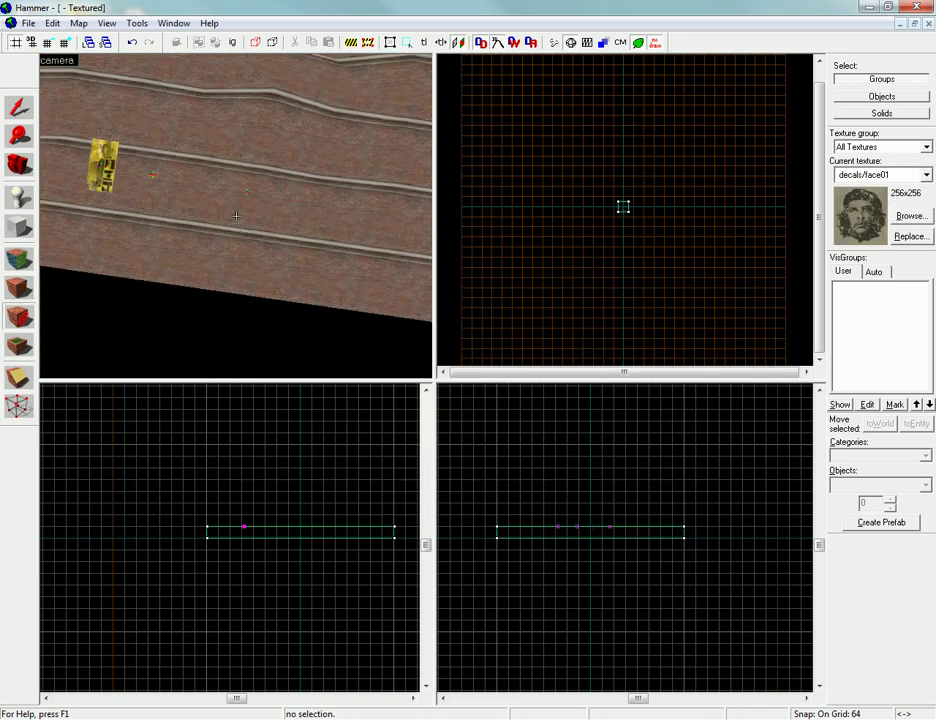
pyautogui.press('z')
pyautogui.press('w')
pyautogui.press('z')
pyautogui.click(196, 161)
pyautogui.press('z')
pyautogui.press('s')
pyautogui.press('z')
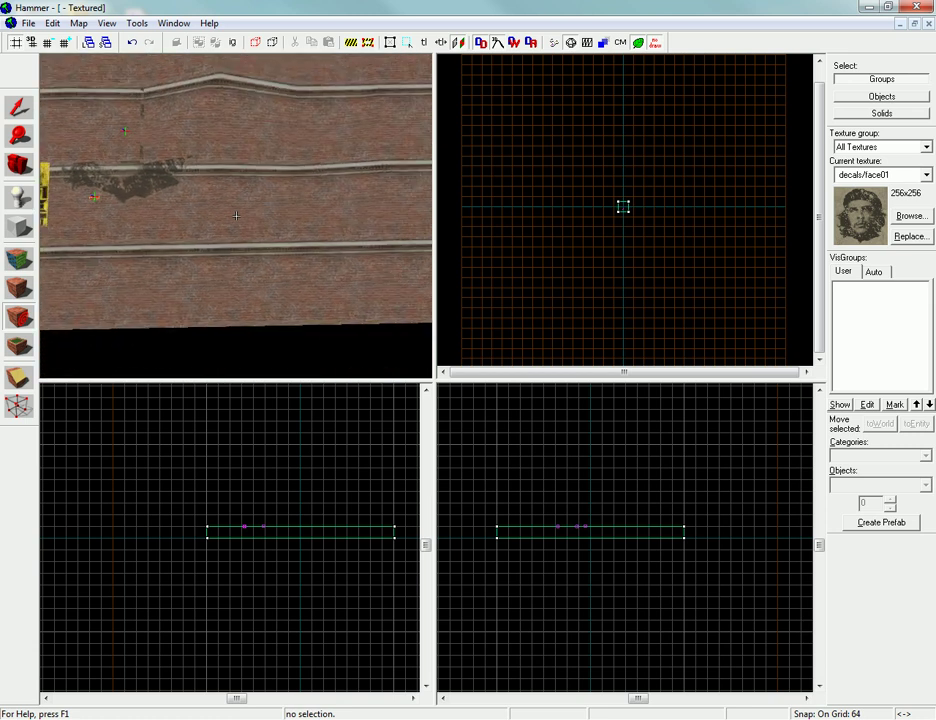
pyautogui.hotkey('ctrl', 'z')
# - Place the face decal on the brick surface to the right of the poster and fire sign
pyautogui.click(238, 256)
pyautogui.press('z')
pyautogui.press('w')
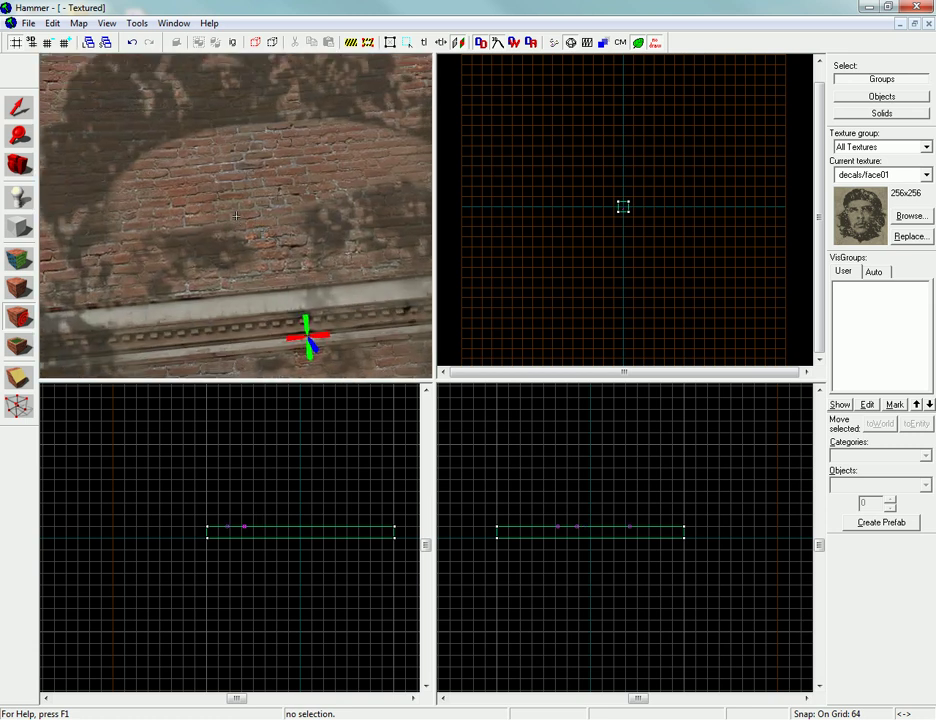
pyautogui.press('s')
pyautogui.press('w')
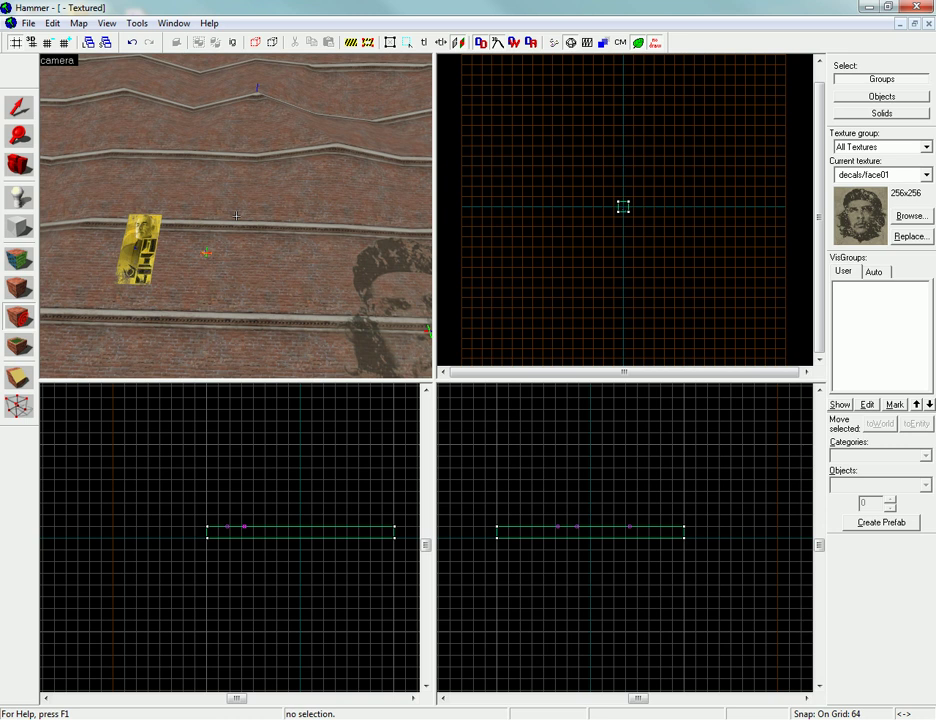
pyautogui.press('z')
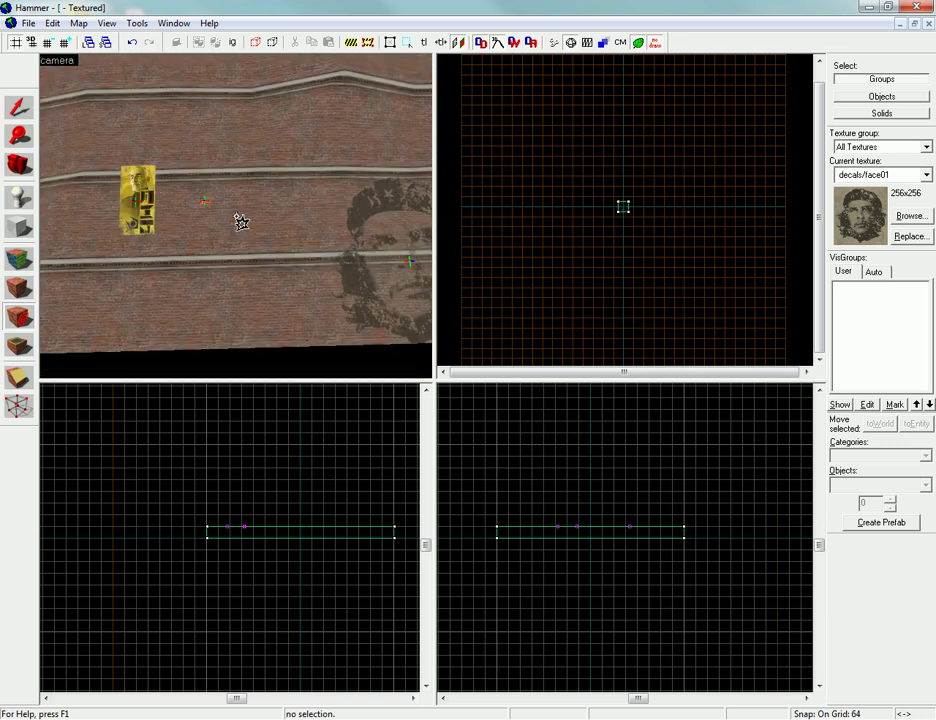
# - Filter the textures by overlays/, choose overlays/bloodpool2 and place it on the brick surface above the face with the Overlay tool
pyautogui.click(22, 260)
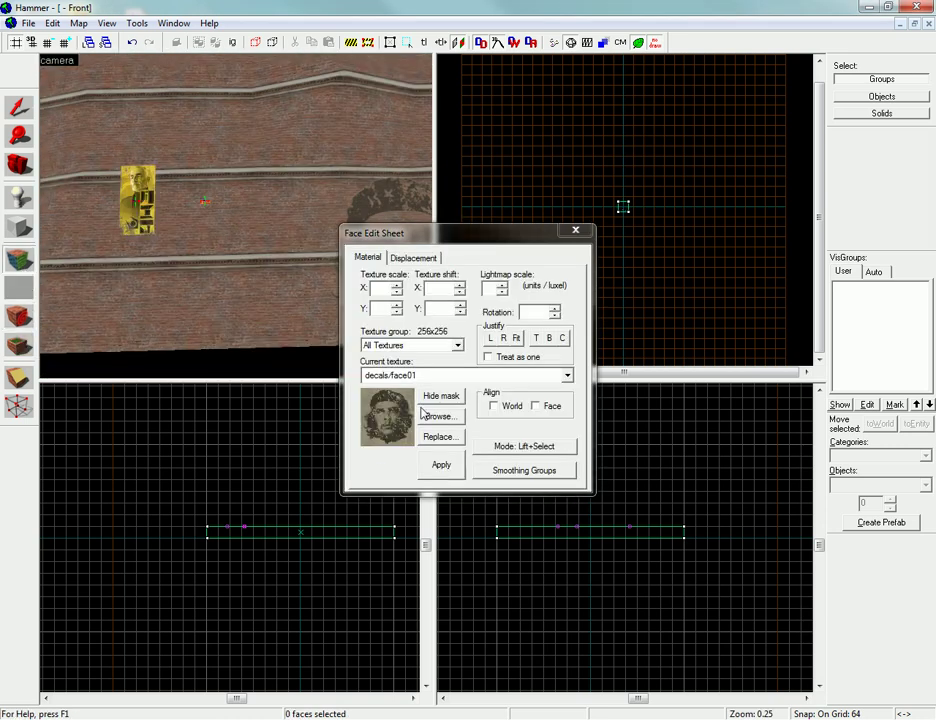
pyautogui.click(439, 417)
pyautogui.write('overlays/')
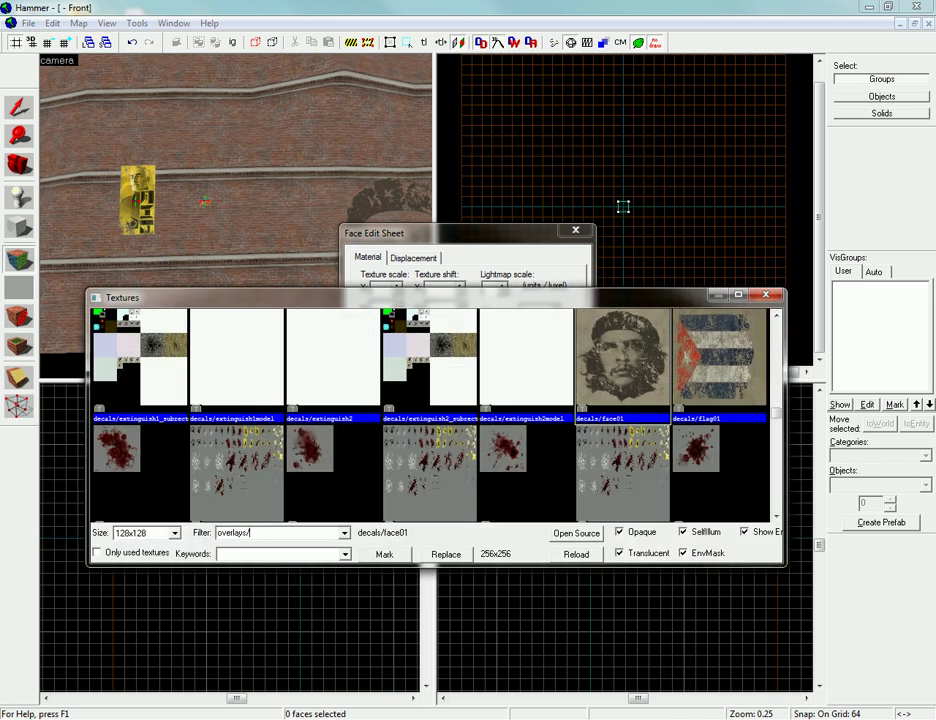
pyautogui.doubleClick(318, 396)
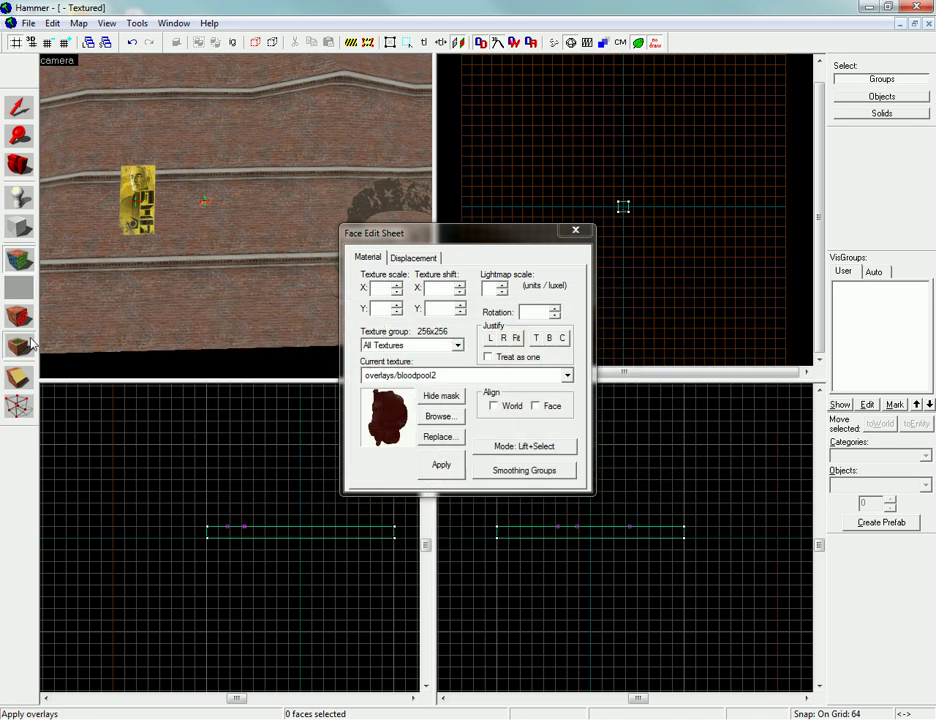
pyautogui.click(19, 346)
pyautogui.click(339, 152)
# - Pull the upper corner handles of the blood overlay outward to enlarge and skew it
pyautogui.press('z')
pyautogui.press('w')
pyautogui.press('d')
pyautogui.press('a')
pyautogui.press('z')
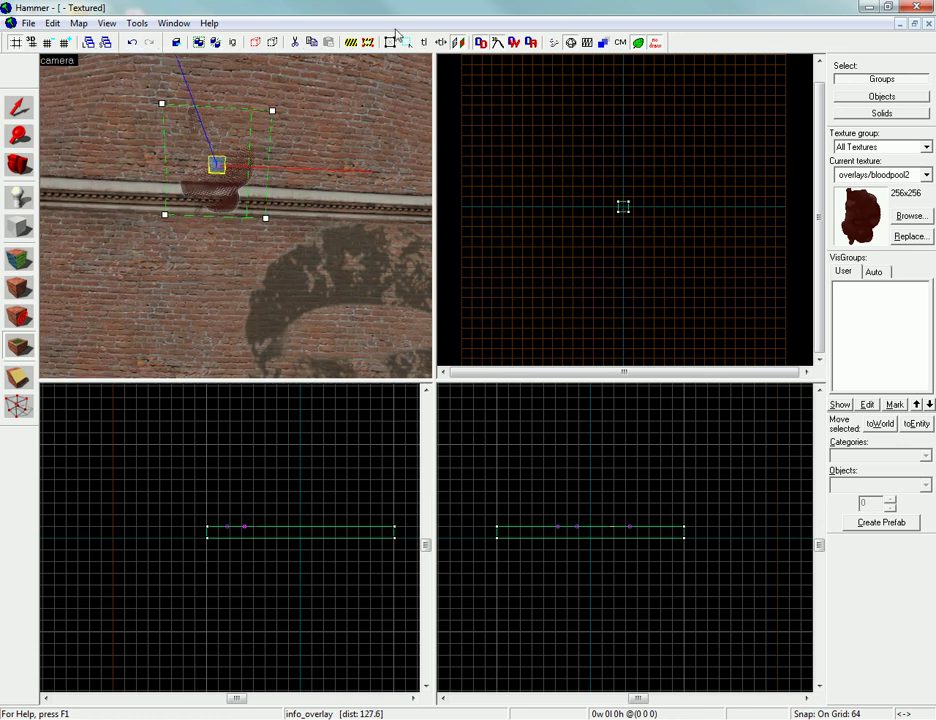
pyautogui.moveTo(271, 111); pyautogui.dragTo(299, 95)
pyautogui.press('z')
pyautogui.press('s')
pyautogui.press('z')
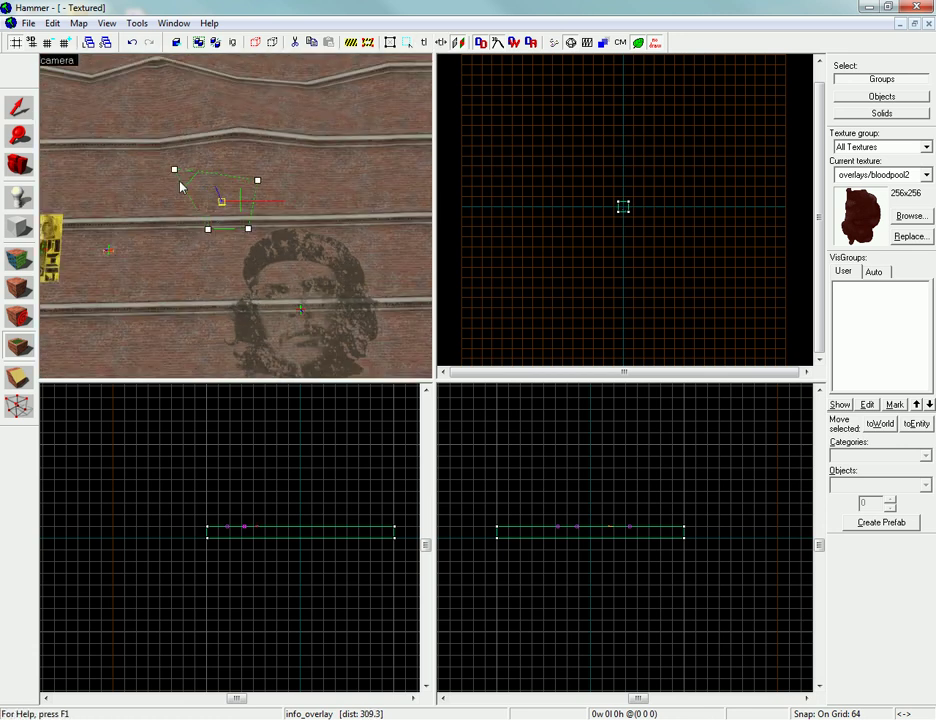
# - Pull the two lower corner handles of the blood overlay down and outward across the stone ledge
pyautogui.moveTo(208, 230); pyautogui.dragTo(189, 255)
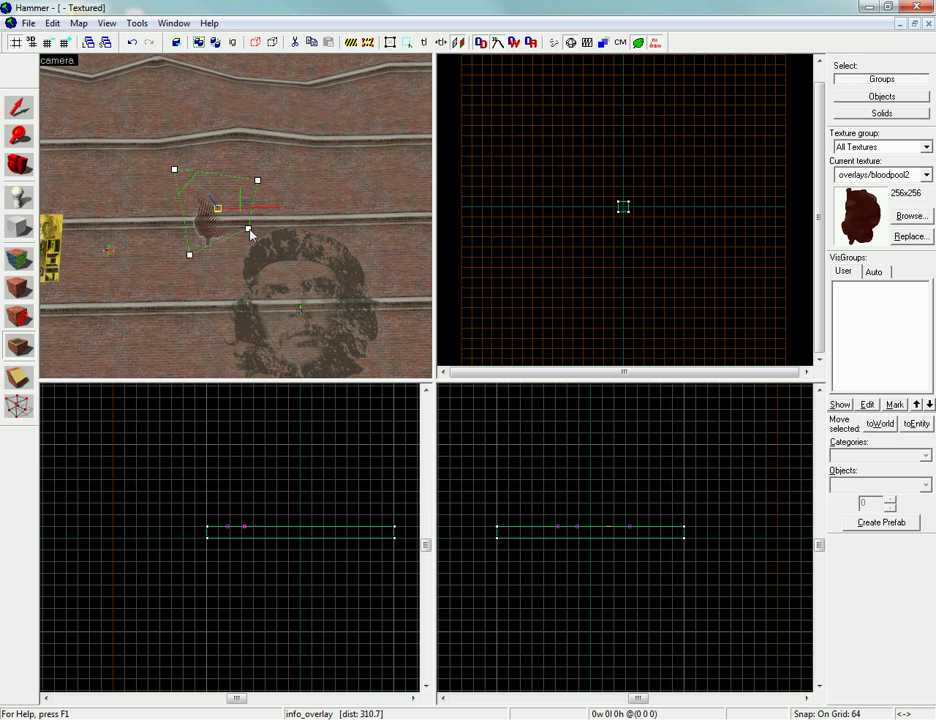
pyautogui.moveTo(249, 230); pyautogui.dragTo(293, 281)
pyautogui.press('z')
pyautogui.press('w')
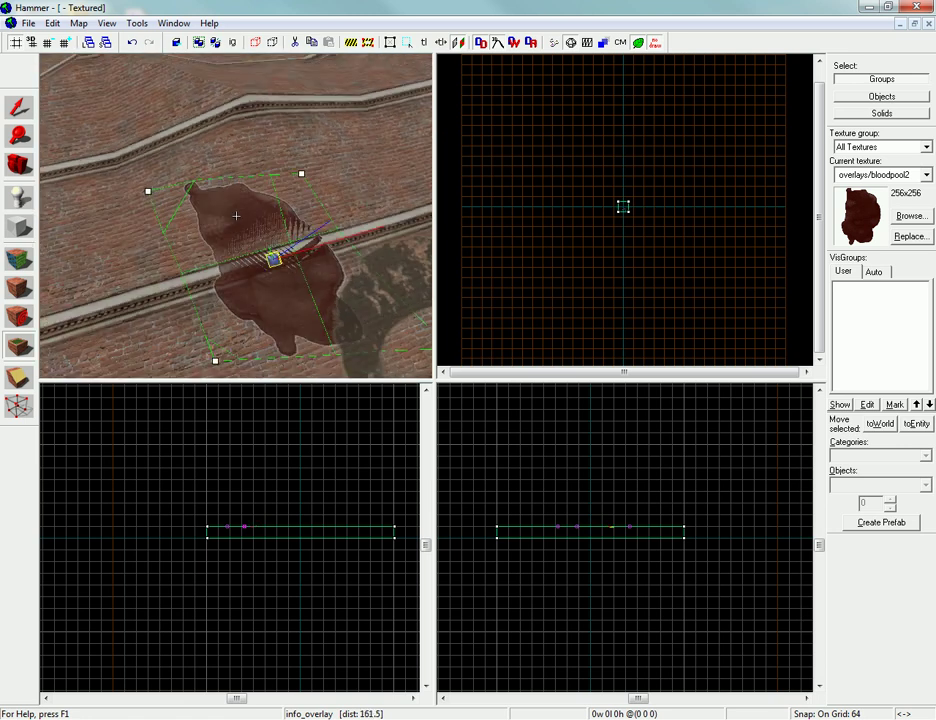
pyautogui.press('w')
pyautogui.press('s')
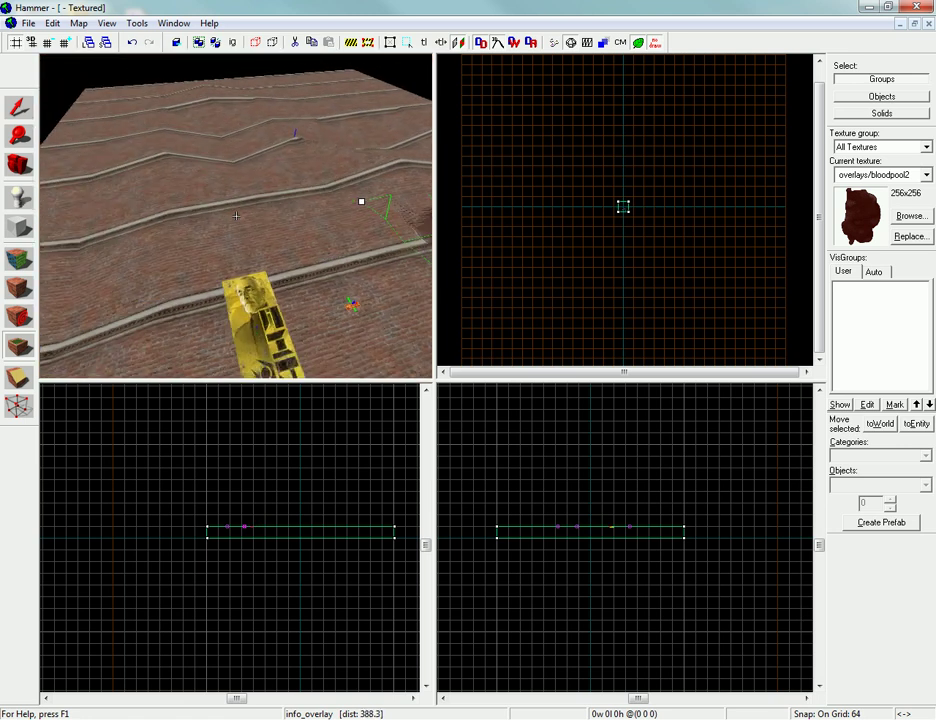
pyautogui.press('w')
pyautogui.press('z')
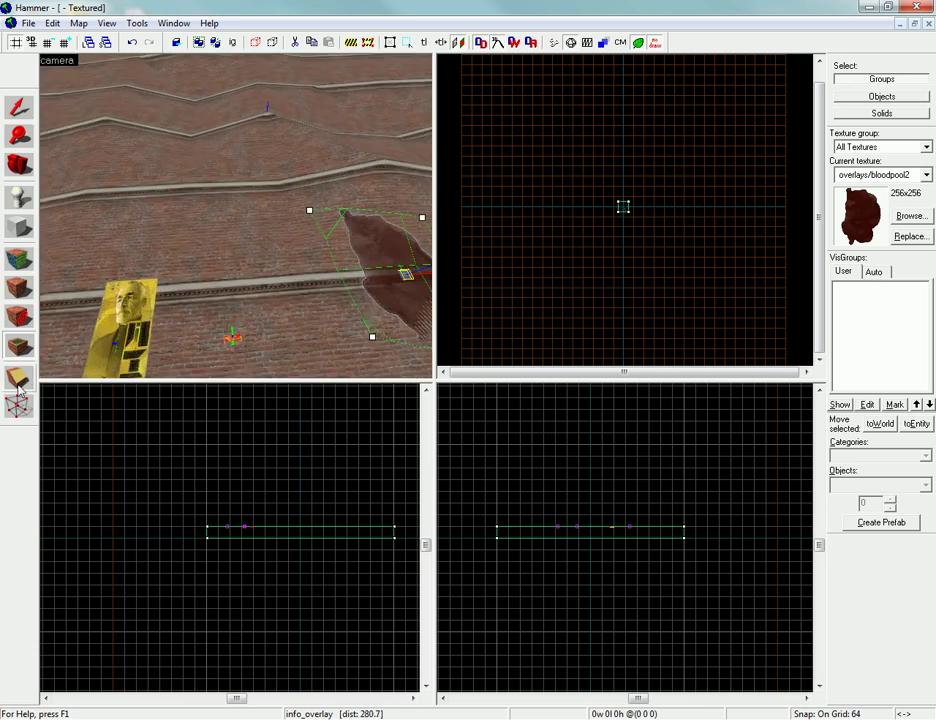
# - Create a 1024 x 1024 x 64 block flush against the right edge of the displacement in the top view
pyautogui.click(18, 228)
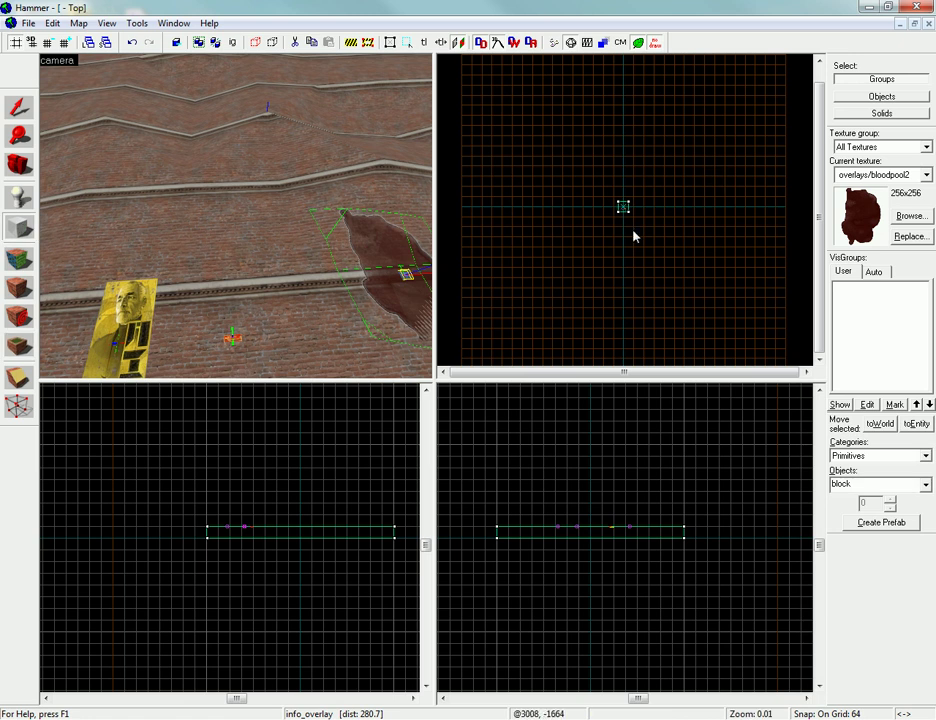
pyautogui.scroll(5, 630, 150)
pyautogui.moveTo(626, 110); pyautogui.dragTo(737, 236)
pyautogui.moveTo(681, 104); pyautogui.dragTo(681, 110)
pyautogui.press('Return')
pyautogui.press('z')
pyautogui.press('s')
pyautogui.press('w')
pyautogui.press('z')
# - Apply brick/brickfloor001a to all faces of the new block, close the Face Edit Sheet and select the block
pyautogui.click(18, 262)
pyautogui.click(437, 416)
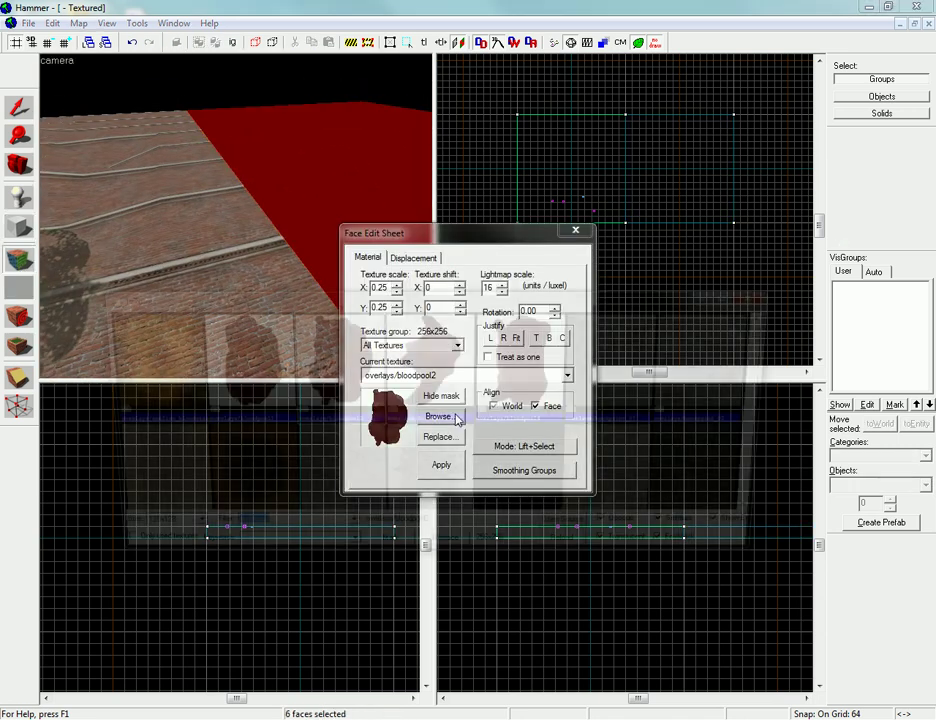
pyautogui.write('bricl')
pyautogui.doubleClick(146, 382)
pyautogui.click(451, 470)
pyautogui.click(584, 233)
pyautogui.press('z')
pyautogui.click(236, 215)
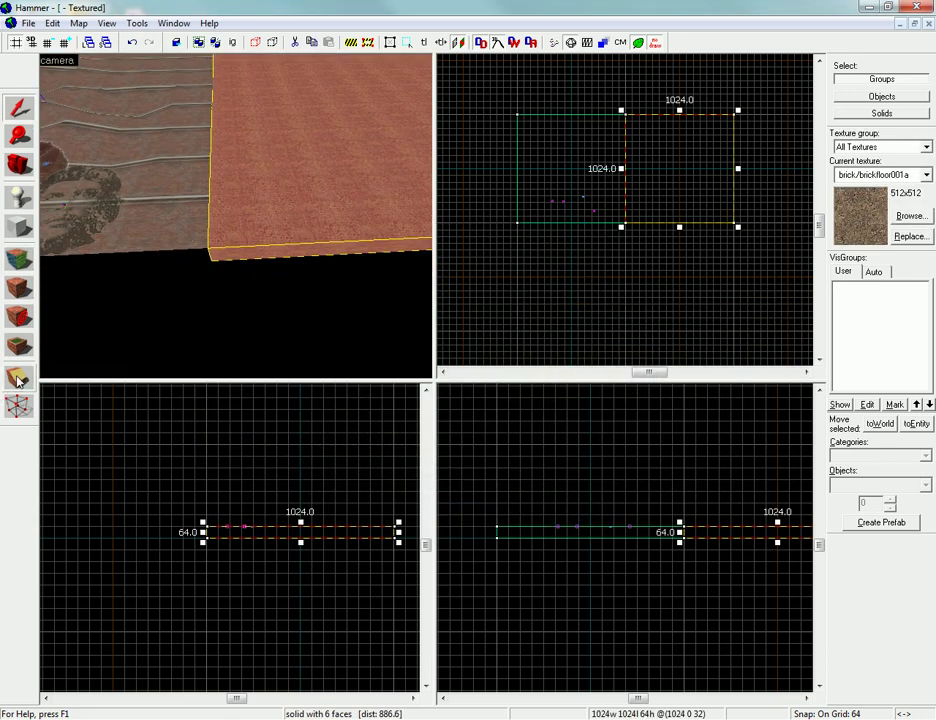
# - Clip off the block's lower-right corner in the top view, from the bottom edge's midpoint to the right edge's midpoint
pyautogui.moveTo(680, 228); pyautogui.dragTo(735, 170)
pyautogui.press('Return')
pyautogui.press('z')
pyautogui.press('s')
pyautogui.press('d')
pyautogui.press('z')
# - Clip off the block's upper-right corner in the top view so that its right side forms a point
pyautogui.moveTo(735, 170); pyautogui.dragTo(688, 132)
pyautogui.press('Return')
pyautogui.press('z')
pyautogui.press('w')
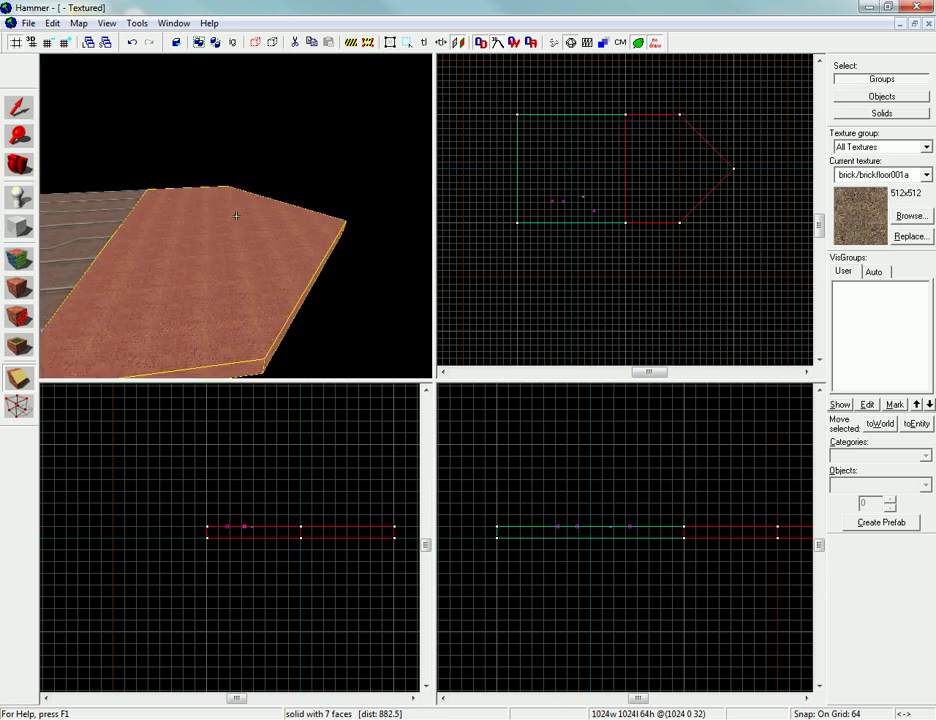
pyautogui.press('s')
pyautogui.press('z')
# - Move the block's upper and lower clipped vertices to its centre with the Vertex tool and decline merging them
pyautogui.click(17, 405)
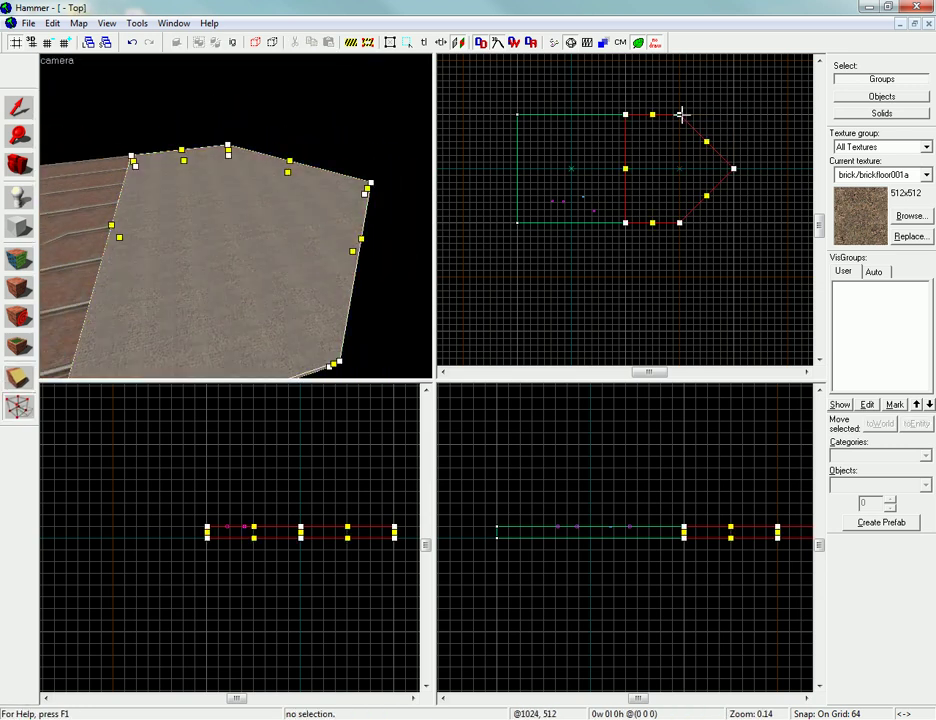
pyautogui.moveTo(681, 115); pyautogui.dragTo(680, 170)
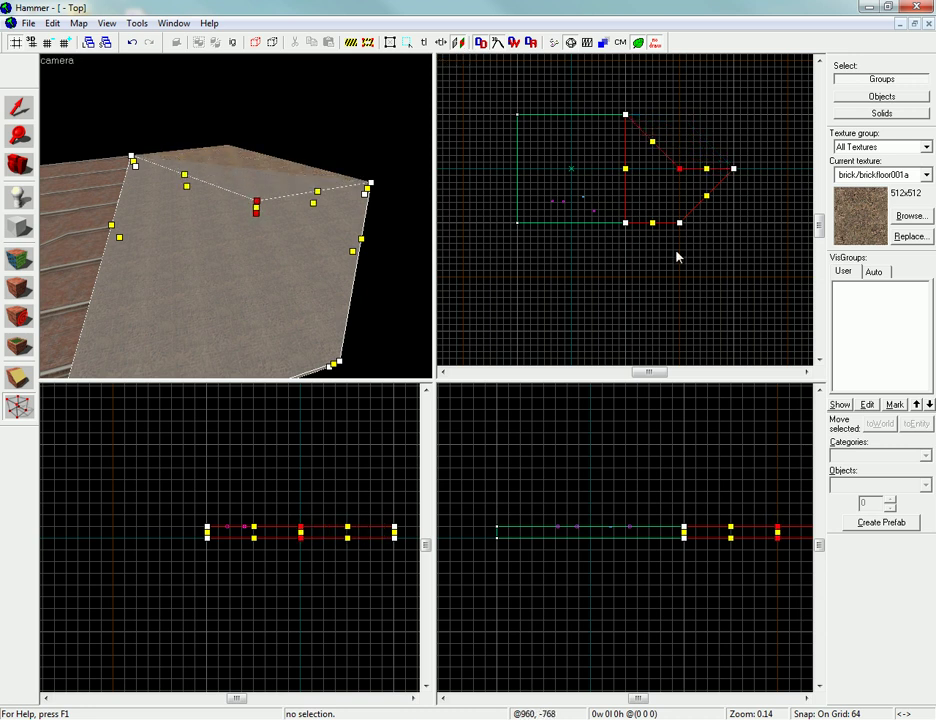
pyautogui.moveTo(679, 222); pyautogui.dragTo(680, 169)
pyautogui.click(531, 423)
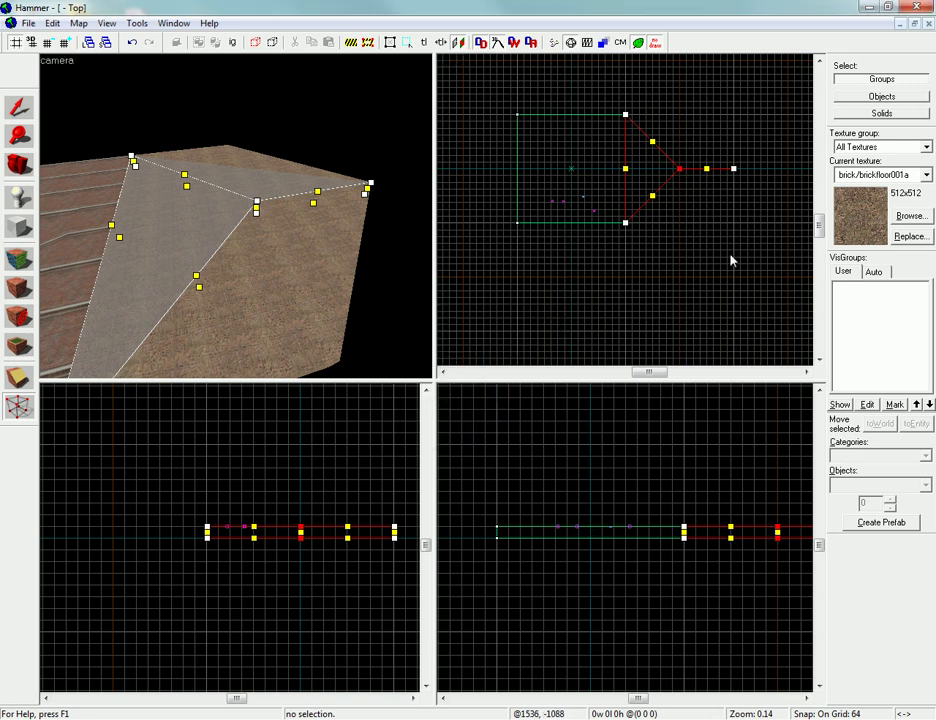
# - Move the block's centre vertices below its lower edge without merging, and pull the tip vertices up and outward
pyautogui.moveTo(679, 170); pyautogui.dragTo(751, 261)
pyautogui.press('Return')
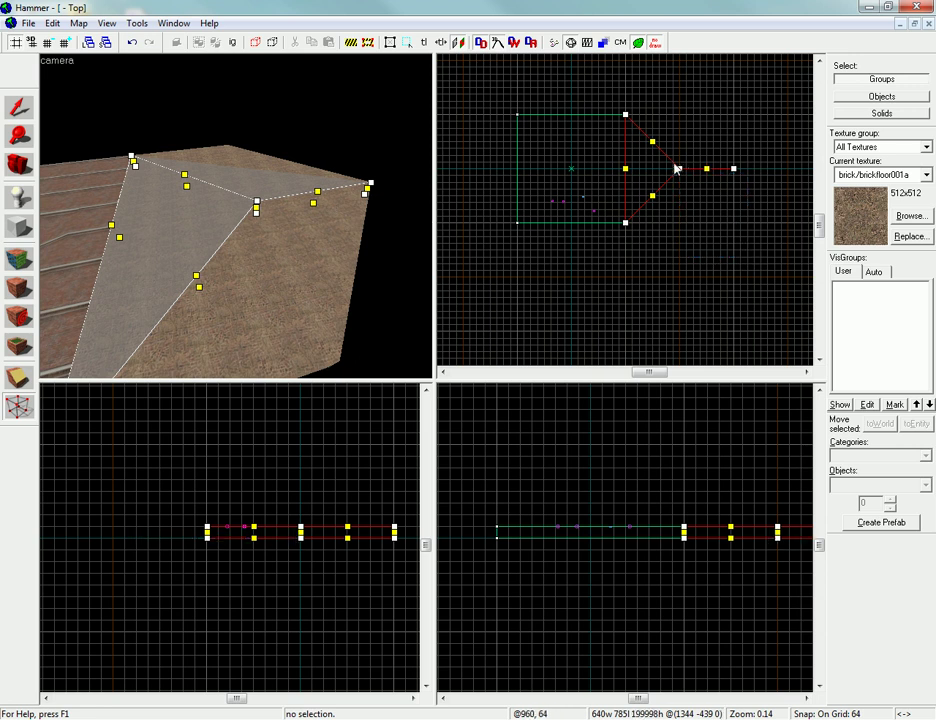
pyautogui.moveTo(678, 172); pyautogui.dragTo(686, 238)
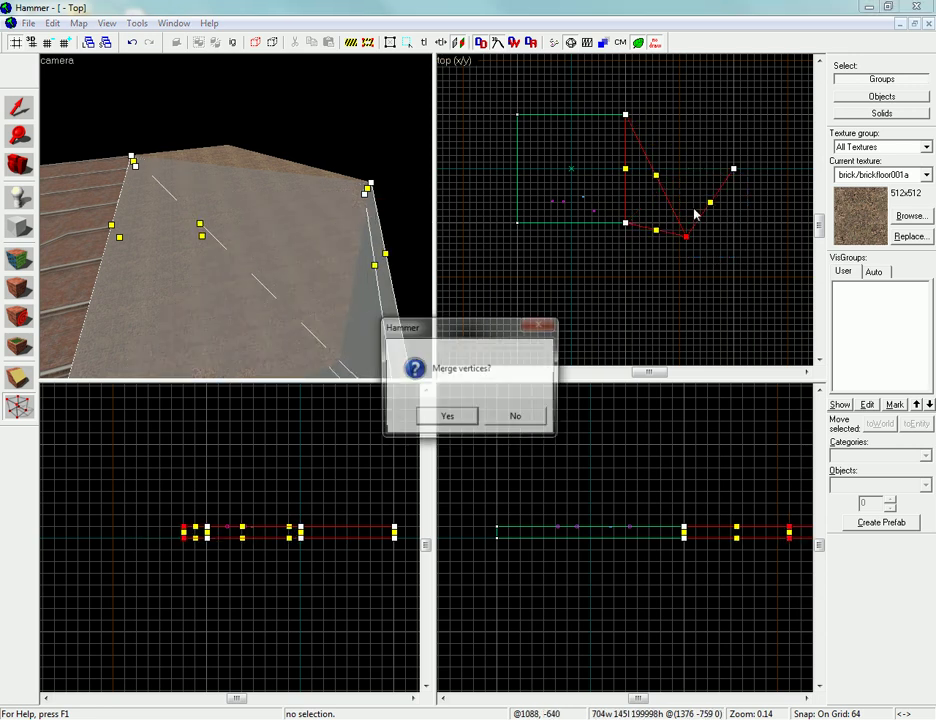
pyautogui.click(506, 418)
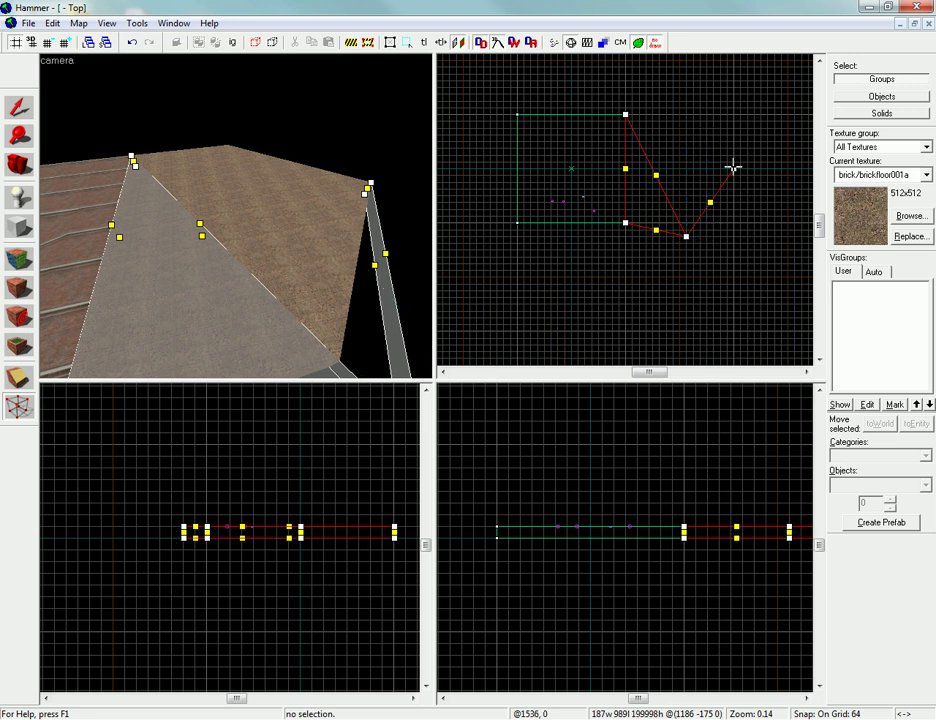
# - Return to the Selection tool and examine the distorted block from several sides in the 3D view
pyautogui.click(19, 108)
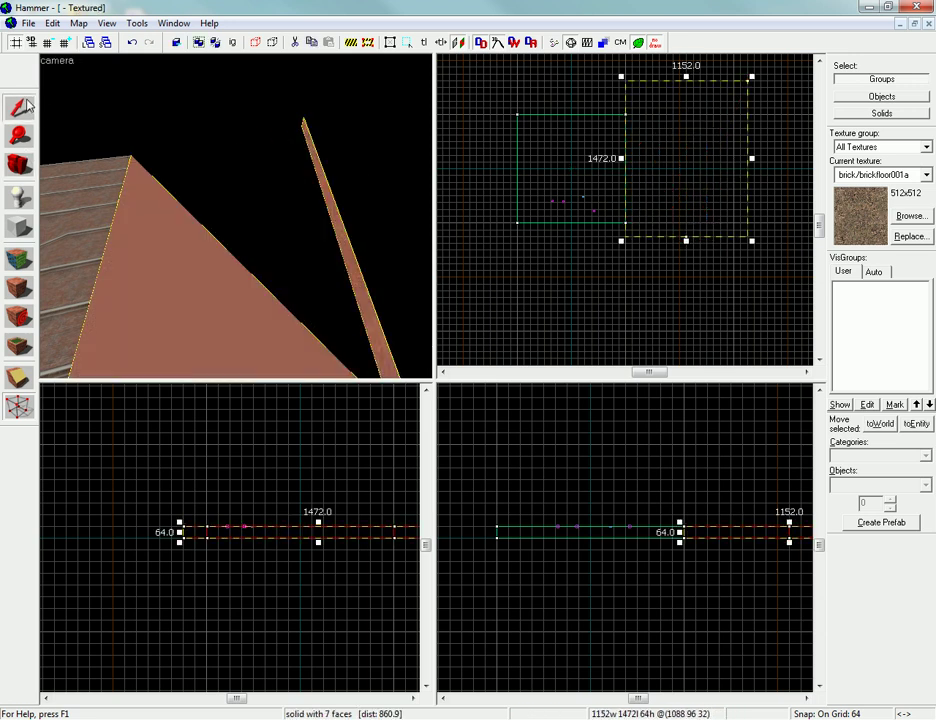
pyautogui.press('z')
pyautogui.press('s')
pyautogui.press('a')
pyautogui.press('w')
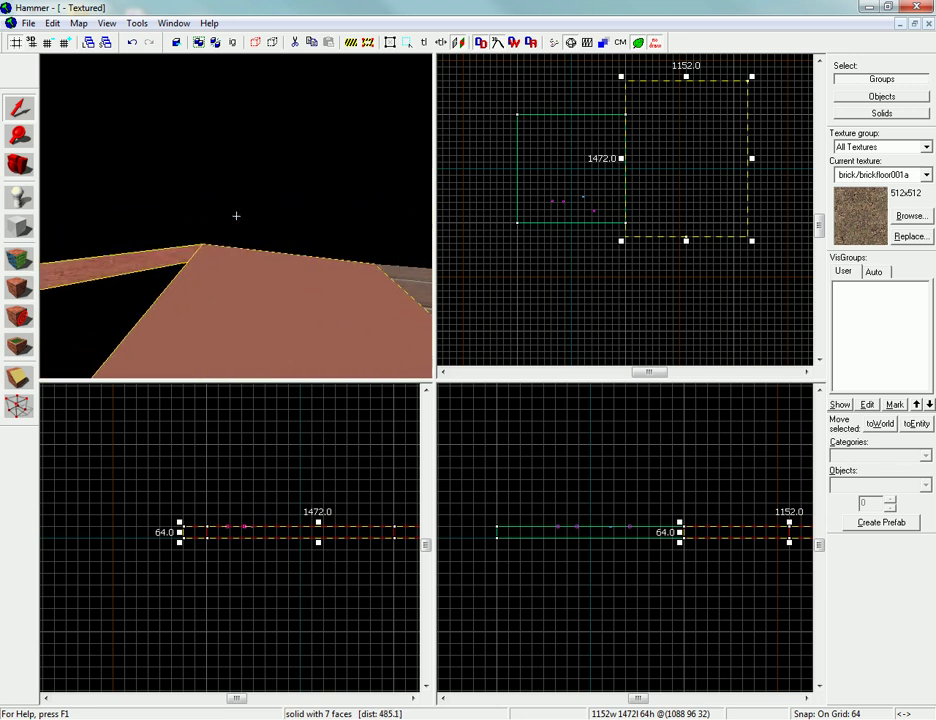
pyautogui.press('s')
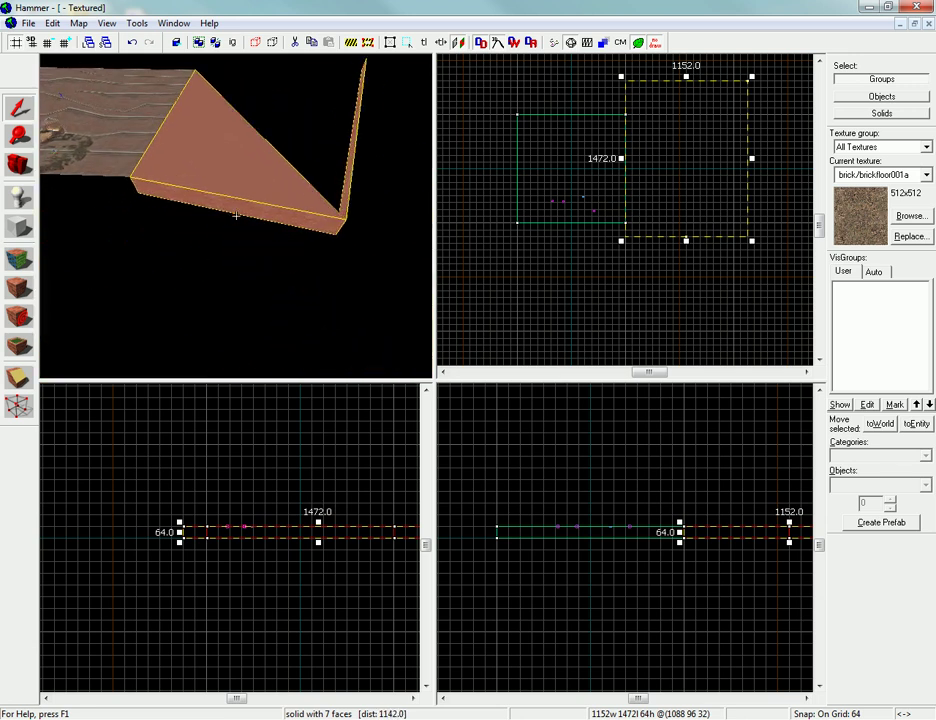
# - Inspect the thin arm and pointed corner of the vertex-edited block up close from the side, the tip and above
pyautogui.press('w')
pyautogui.press('s')
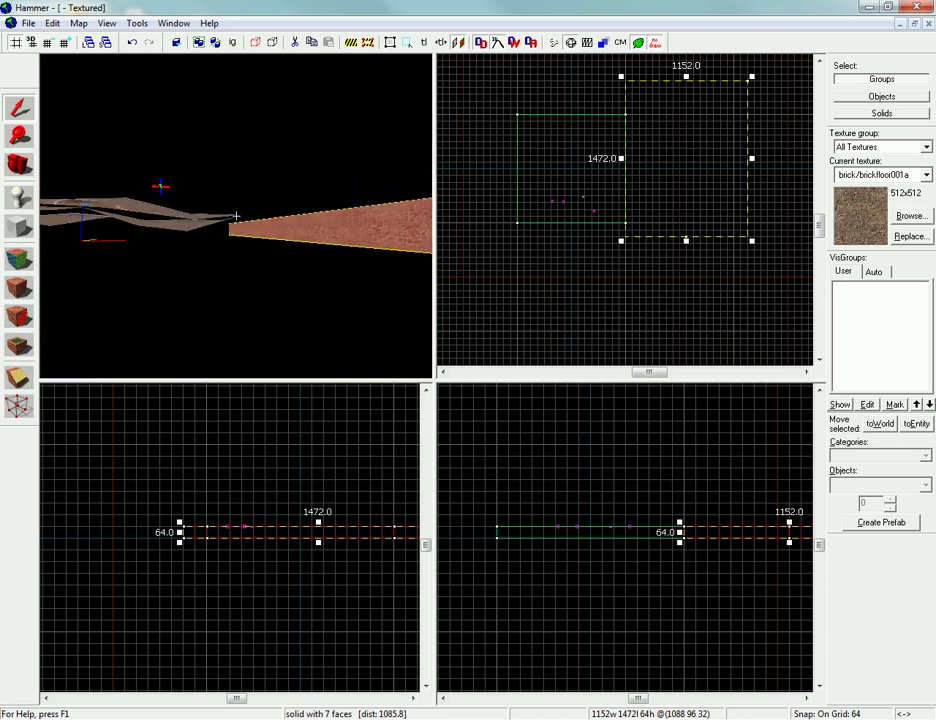
pyautogui.press('s')
pyautogui.press('w')
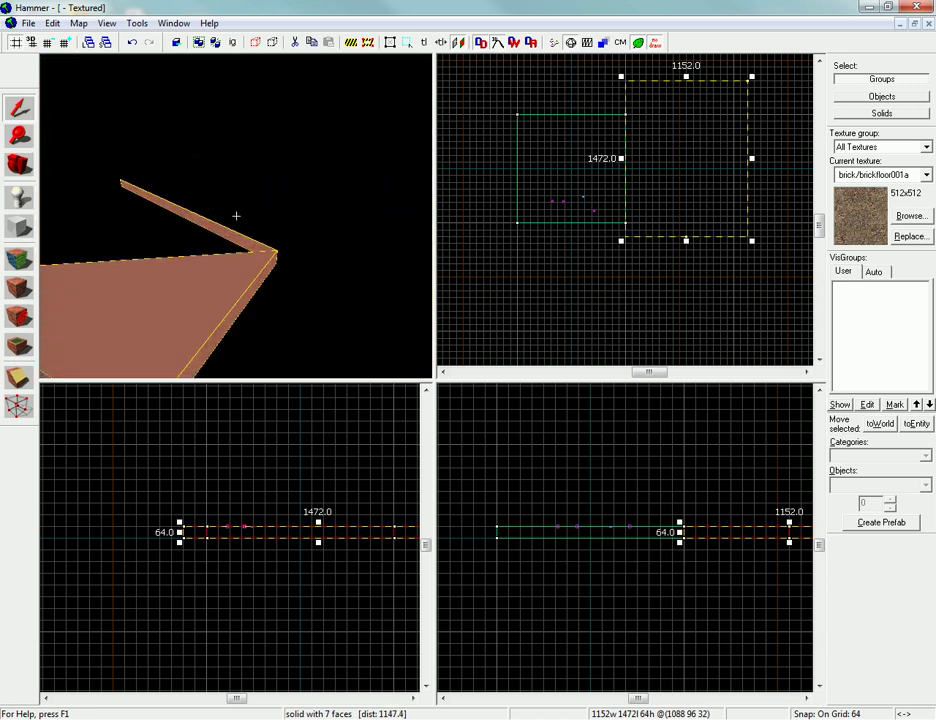
pyautogui.press('w')
pyautogui.press('s')
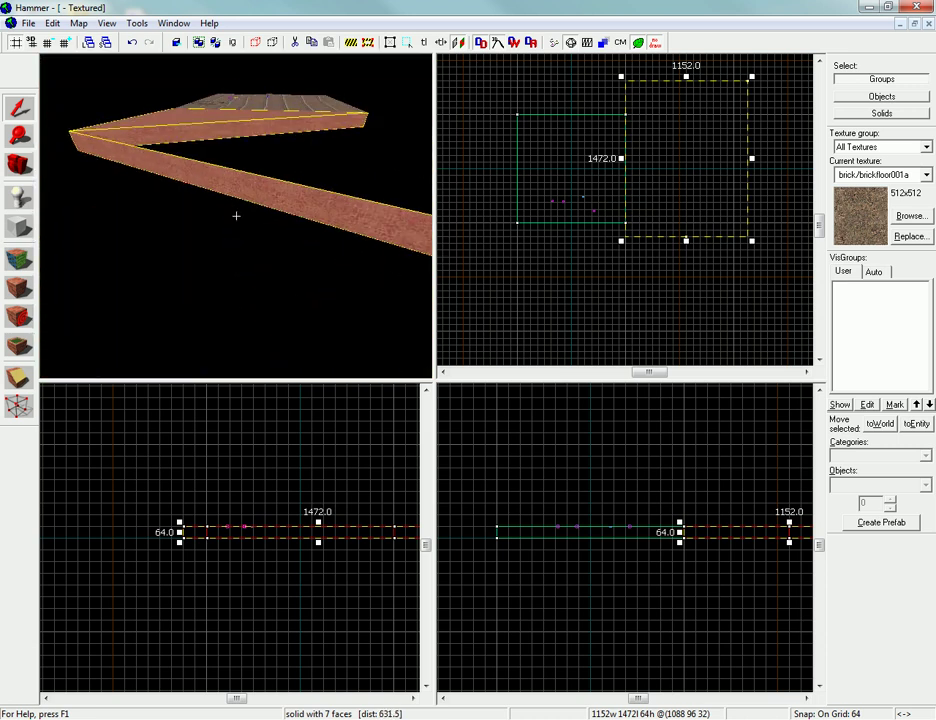
pyautogui.press('s')
pyautogui.press('s')
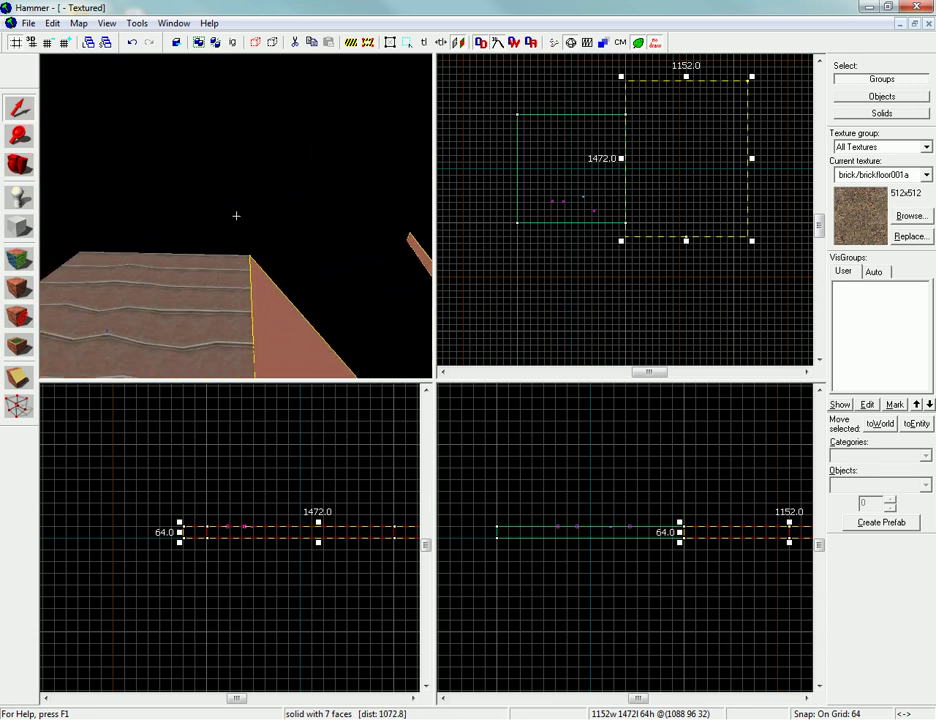
# - View the decals and overlay on the displaced surface up close and both blocks together from above, and leave 3D camera navigation
pyautogui.press('w')
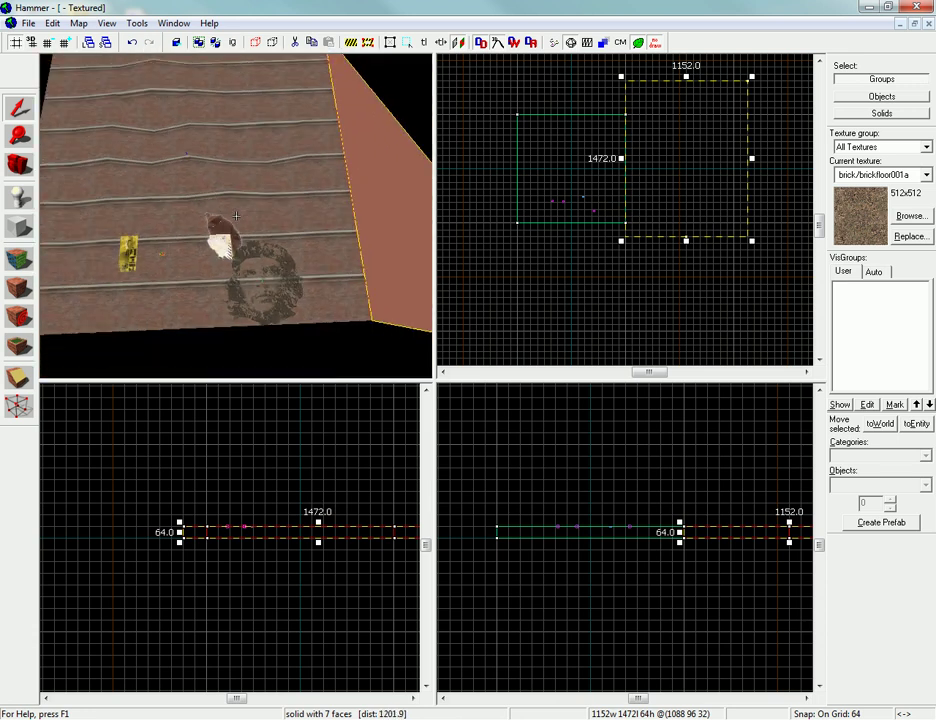
pyautogui.press('s')
pyautogui.press('s')
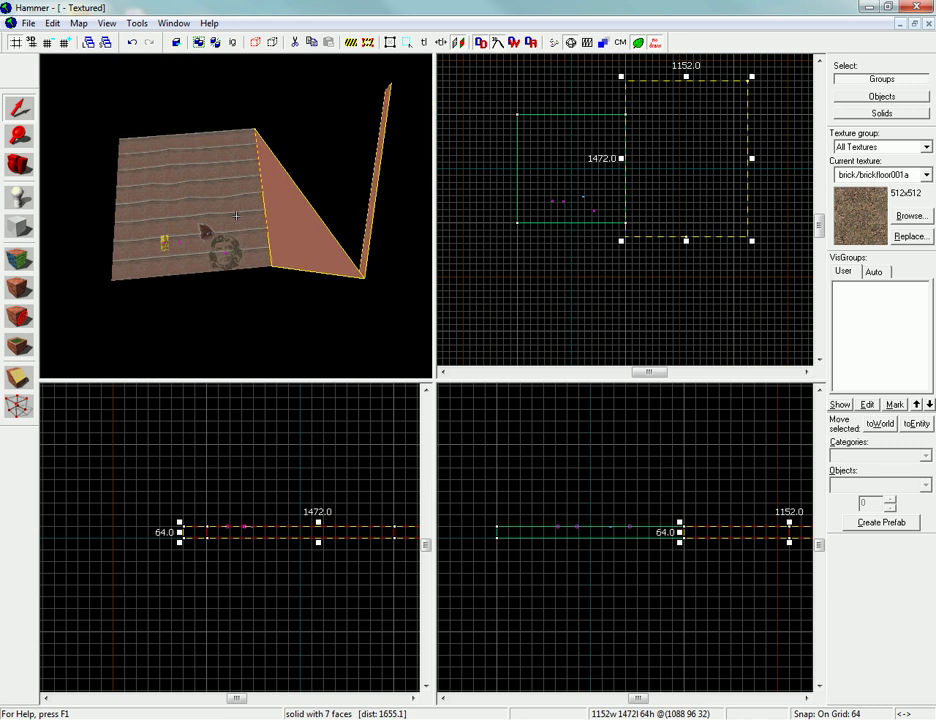
pyautogui.press('w')
pyautogui.press('s')
pyautogui.press('s')
pyautogui.press('z')
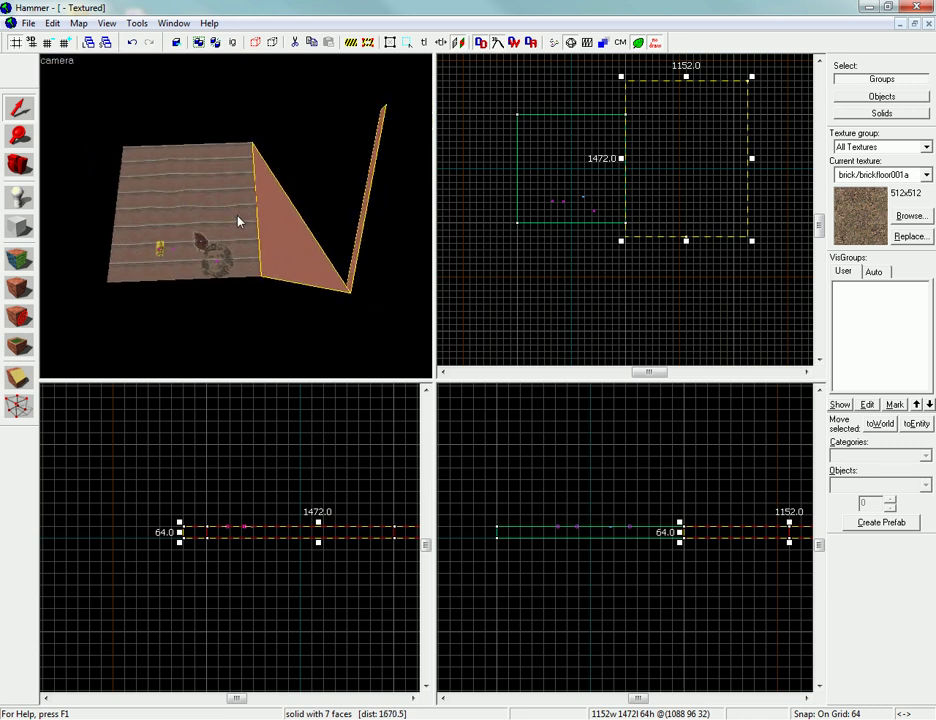